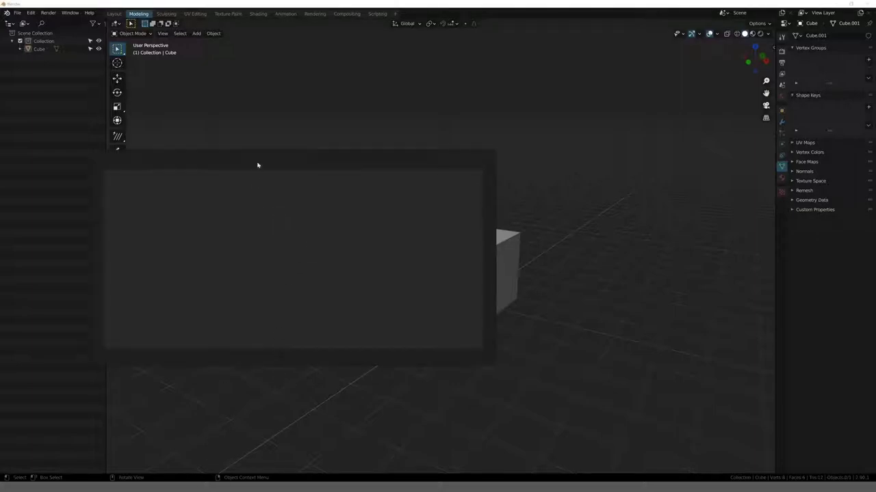
- Centre the blank PureRef reference window over Blender and check its right-click menu
{"action": "left_click_drag", "start_coordinate": [257, 165], "coordinate": [372, 159]}
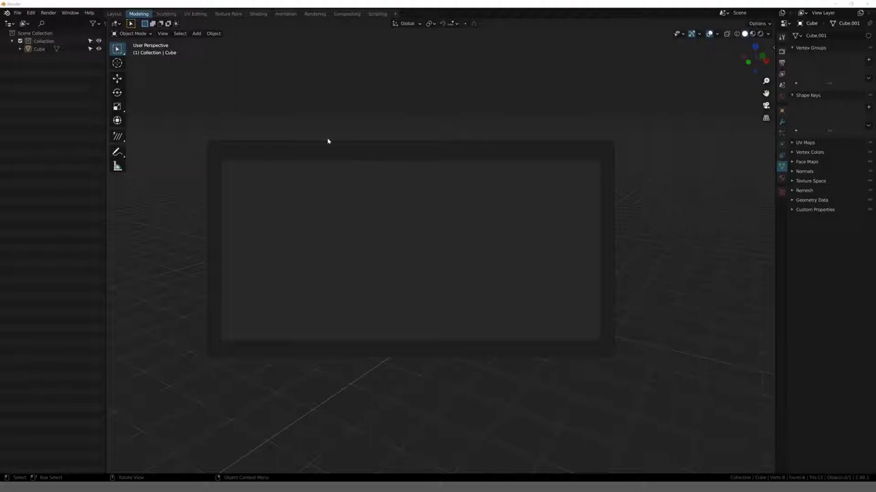
{"action": "left_click_drag", "start_coordinate": [306, 157], "coordinate": [354, 126]}
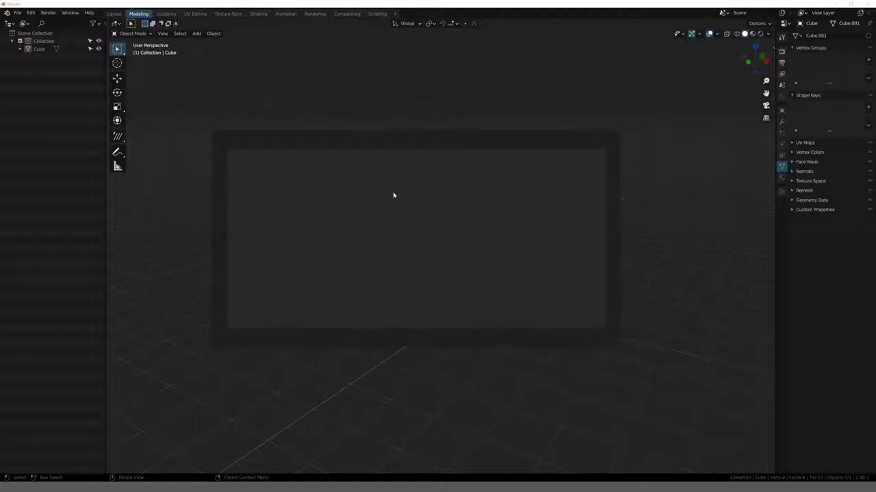
{"action": "right_click", "coordinate": [393, 196]}
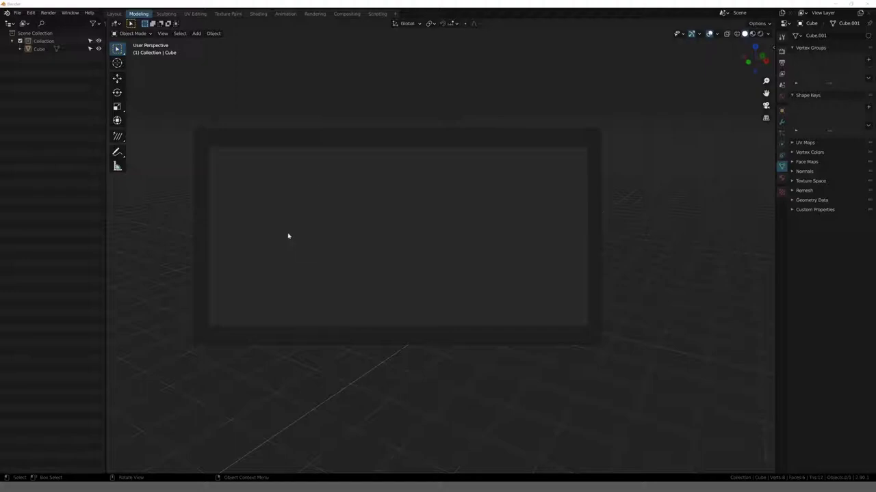
{"action": "mouse_move", "coordinate": [313, 204]}
{"action": "middle_mouse_down", "text": "shift"}
{"action": "mouse_move", "coordinate": [275, 214]}
{"action": "mouse_move", "coordinate": [186, 201]}
{"action": "middle_mouse_up", "text": "shift"}
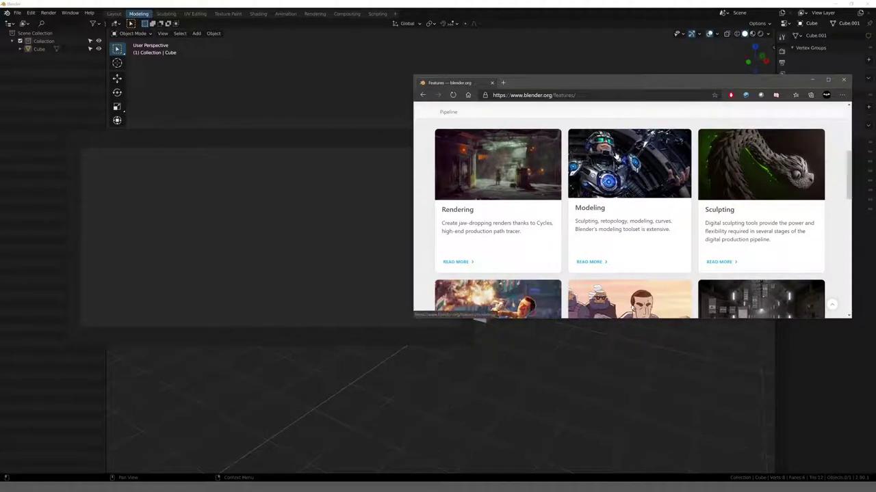
- Add the Modeling robot and Sculpting dragon pictures to the board, with the dragon shrunk beside the robot
{"action": "left_click_drag", "start_coordinate": [630, 175], "coordinate": [191, 202]}
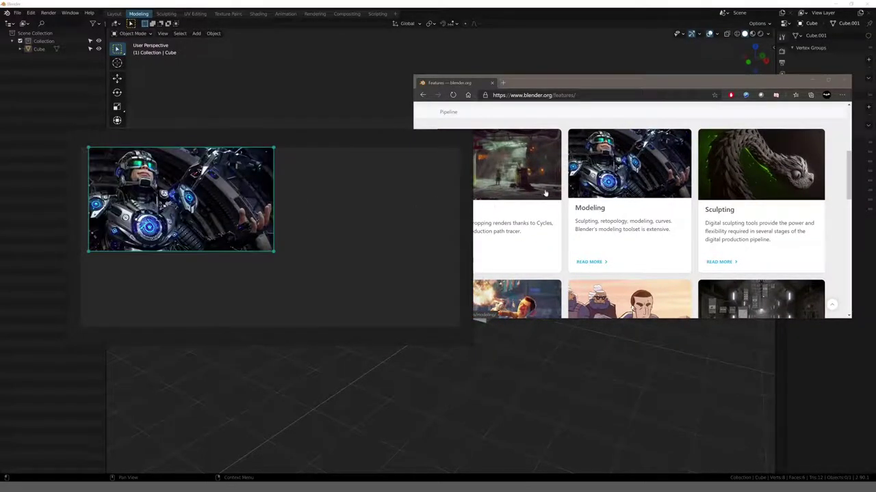
{"action": "left_click_drag", "start_coordinate": [742, 171], "coordinate": [283, 221]}
{"action": "left_click_drag", "start_coordinate": [146, 156], "coordinate": [280, 215]}
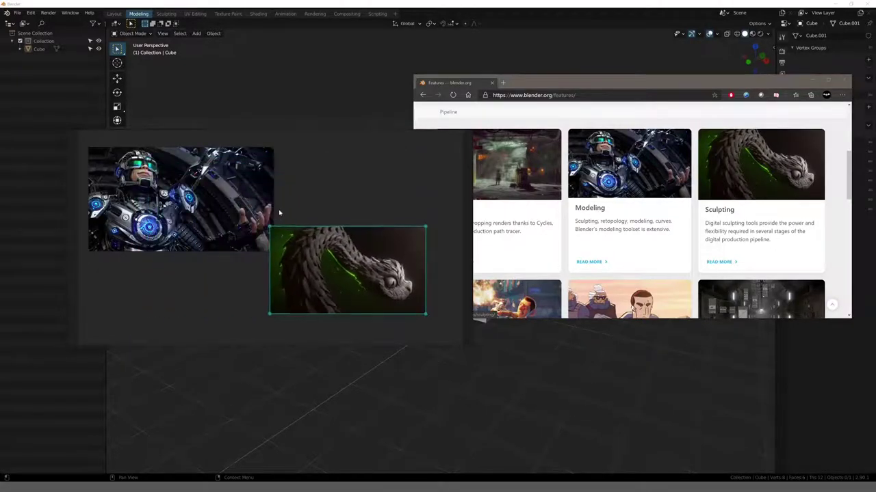
{"action": "mouse_move", "coordinate": [326, 252]}
{"action": "left_mouse_down"}
{"action": "mouse_move", "coordinate": [355, 173]}
{"action": "mouse_move", "coordinate": [317, 197]}
{"action": "left_mouse_up"}
{"action": "left_click", "coordinate": [210, 183]}
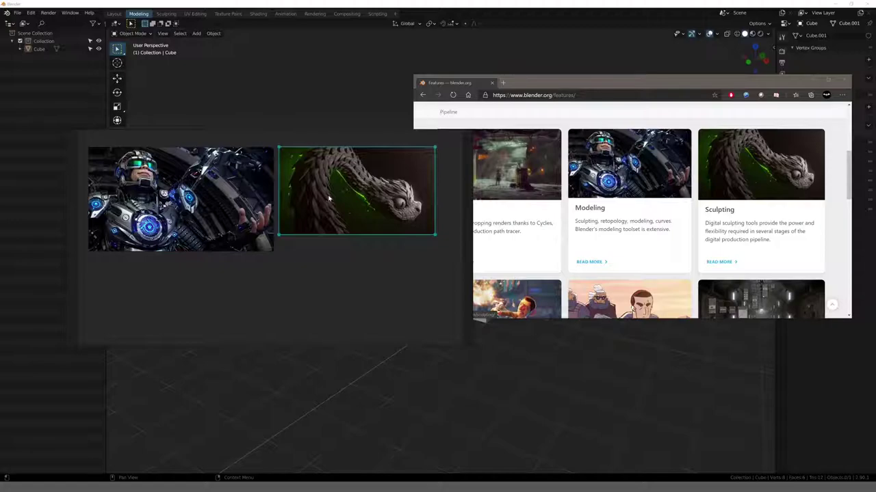
{"action": "left_click", "coordinate": [325, 269]}
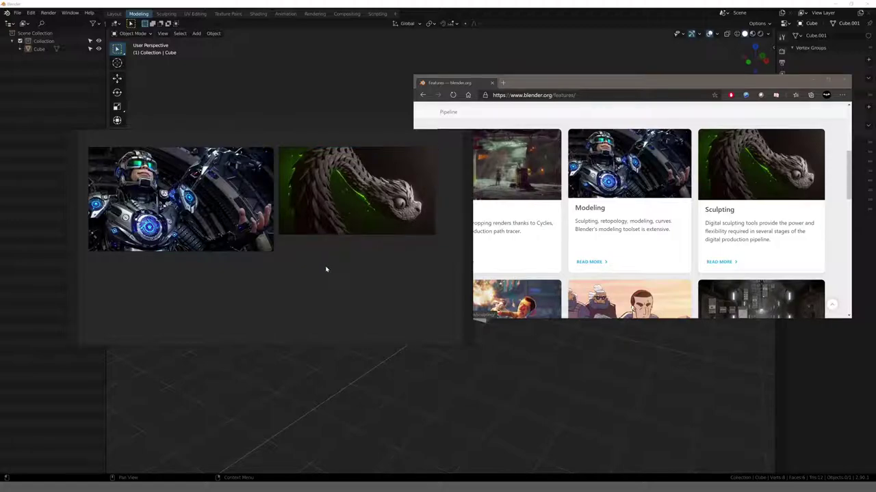
- Add the Simulation picture, scaled down and placed below the robot picture
{"action": "scroll", "coordinate": [578, 212], "scroll_direction": "down", "scroll_amount": 4}
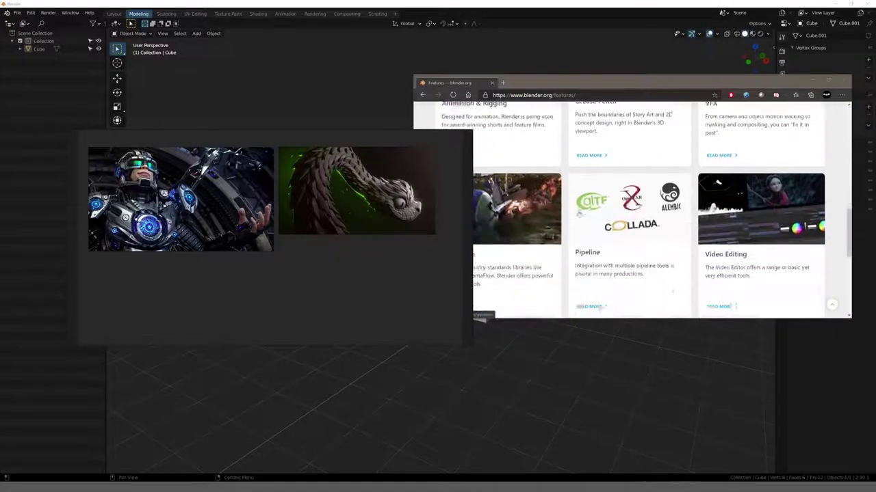
{"action": "mouse_move", "coordinate": [517, 212]}
{"action": "left_mouse_down"}
{"action": "mouse_move", "coordinate": [307, 294]}
{"action": "mouse_move", "coordinate": [205, 289]}
{"action": "left_mouse_up"}
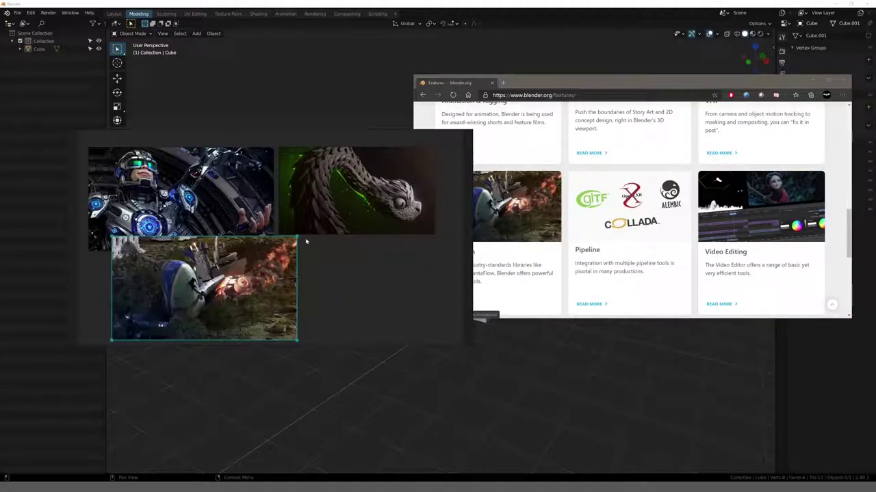
{"action": "mouse_move", "coordinate": [296, 238]}
{"action": "left_mouse_down"}
{"action": "mouse_move", "coordinate": [248, 275]}
{"action": "mouse_move", "coordinate": [260, 263]}
{"action": "mouse_move", "coordinate": [250, 258]}
{"action": "left_mouse_up"}
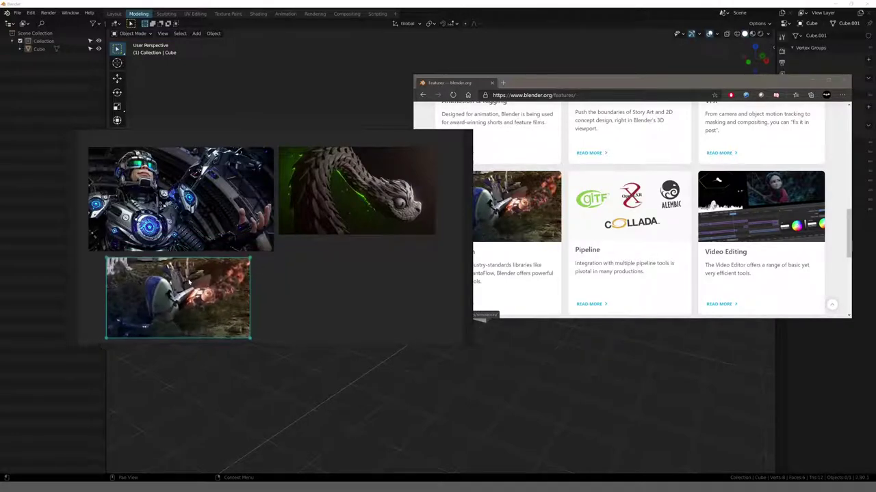
{"action": "left_click_drag", "start_coordinate": [188, 282], "coordinate": [171, 281]}
- Reposition and recentre the board on the pictures, then minimize it
{"action": "left_click_drag", "start_coordinate": [224, 139], "coordinate": [188, 95]}
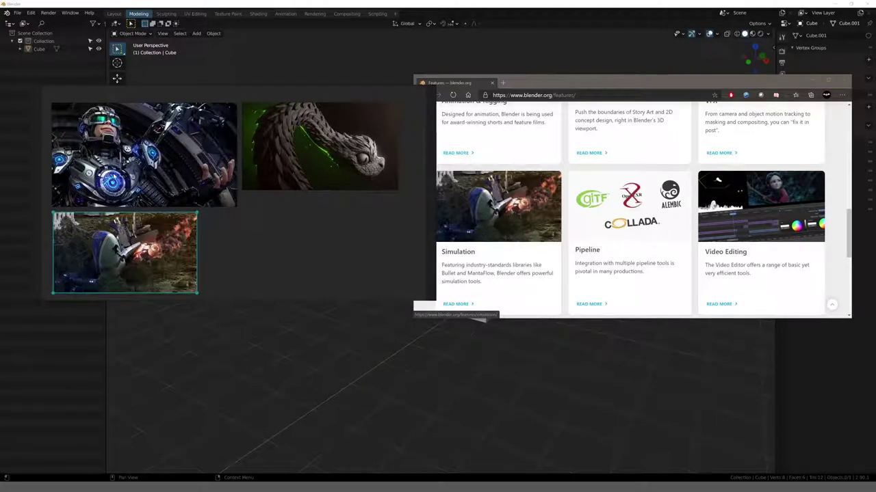
{"action": "double_click", "coordinate": [143, 165]}
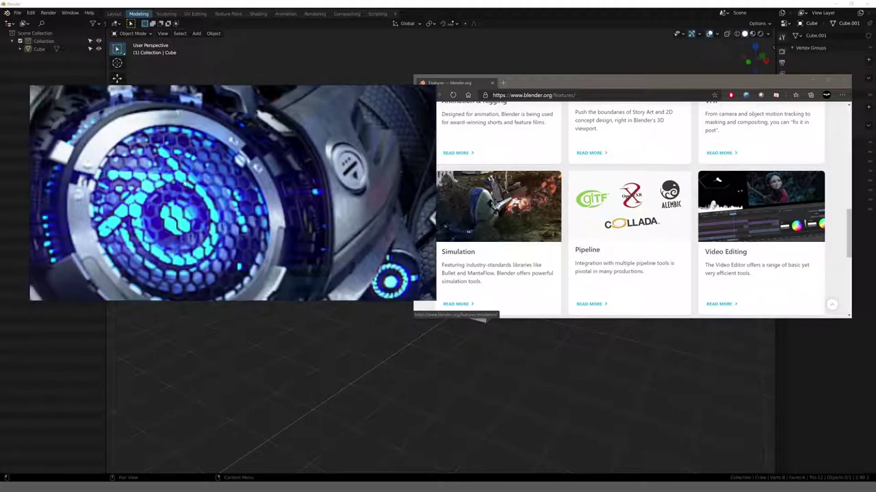
{"action": "scroll", "coordinate": [233, 212], "scroll_direction": "down", "scroll_amount": 2}
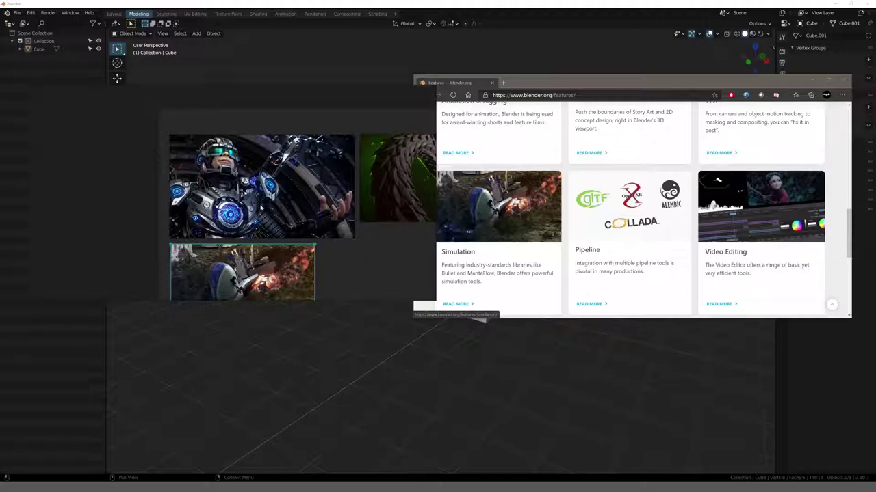
{"action": "middle_click_drag", "start_coordinate": [262, 209], "coordinate": [155, 202]}
{"action": "scroll", "coordinate": [154, 203], "scroll_direction": "down", "scroll_amount": 2}
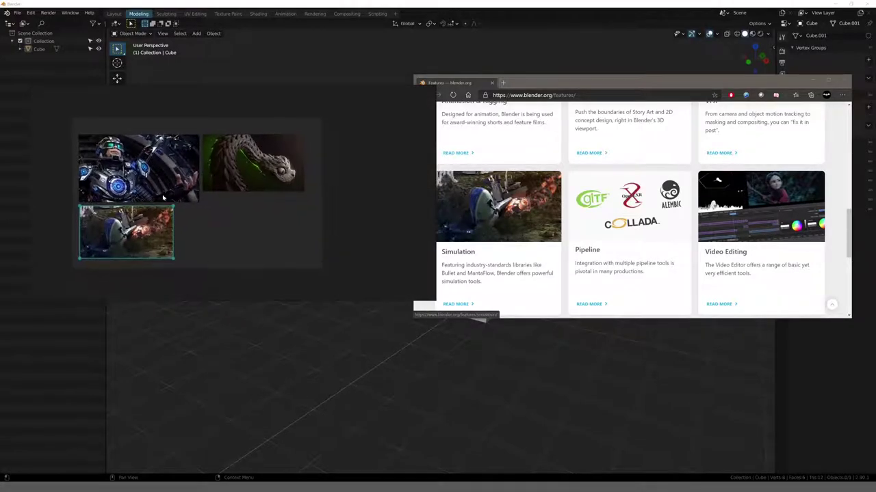
{"action": "scroll", "coordinate": [162, 197], "scroll_direction": "up", "scroll_amount": 1}
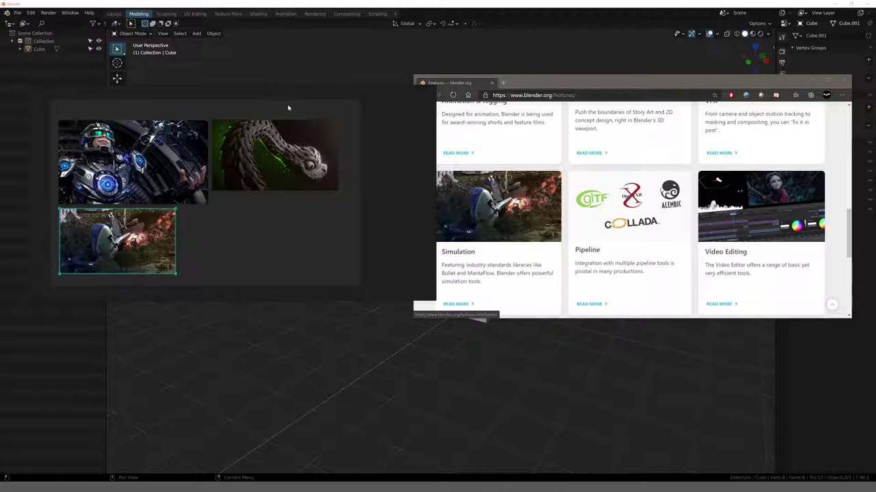
{"action": "left_click_drag", "start_coordinate": [290, 107], "coordinate": [431, 160]}
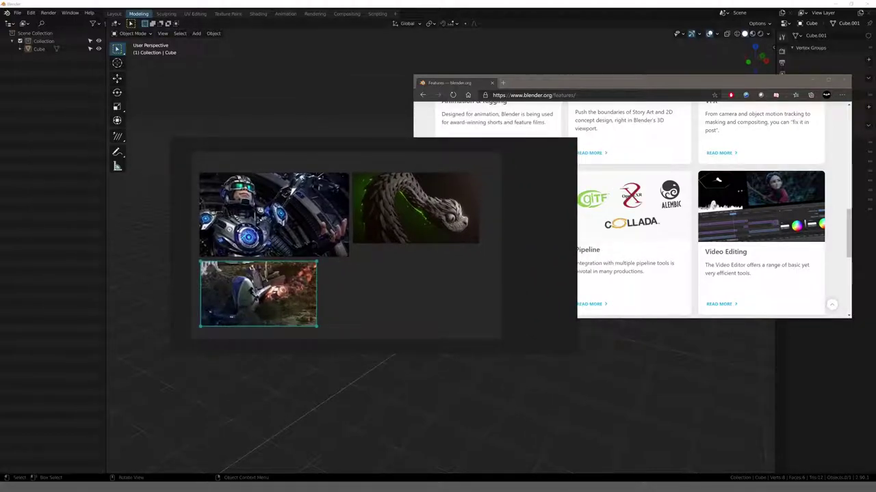
{"action": "left_click", "coordinate": [205, 449]}
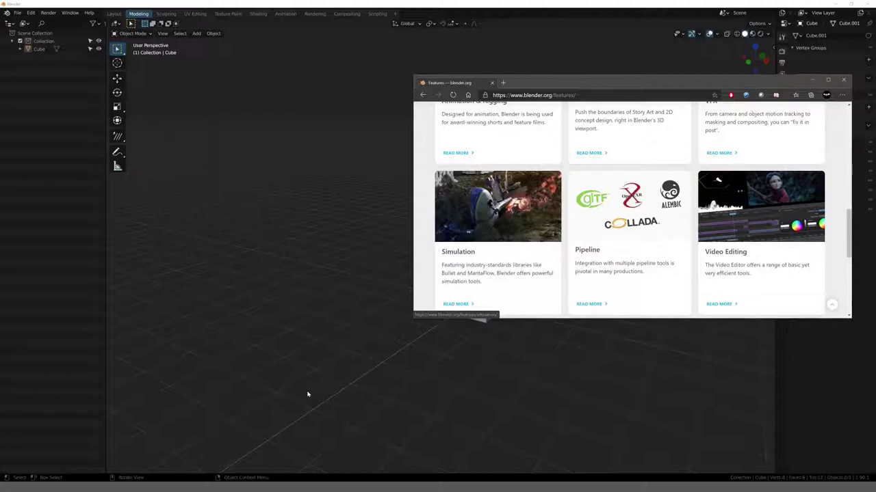
- Hide the browser and view the default cube from the front
{"action": "left_click", "coordinate": [301, 277]}
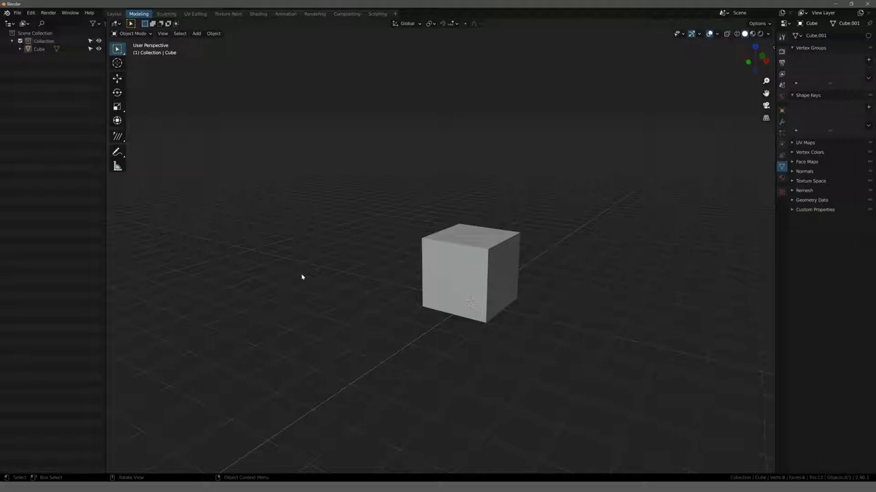
{"action": "key", "text": "KP_1"}
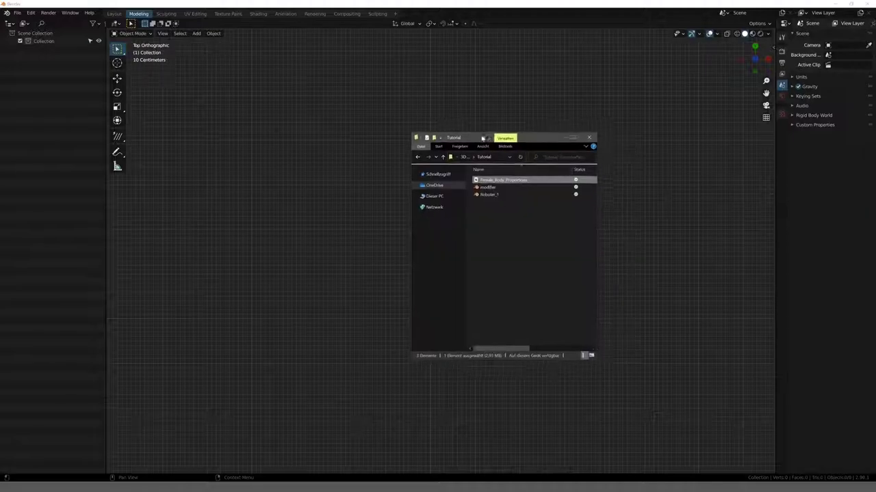
- Drop the female body proportions PNG into the viewport as a flat image empty and inspect it
{"action": "left_click_drag", "start_coordinate": [848, 173], "coordinate": [534, 127]}
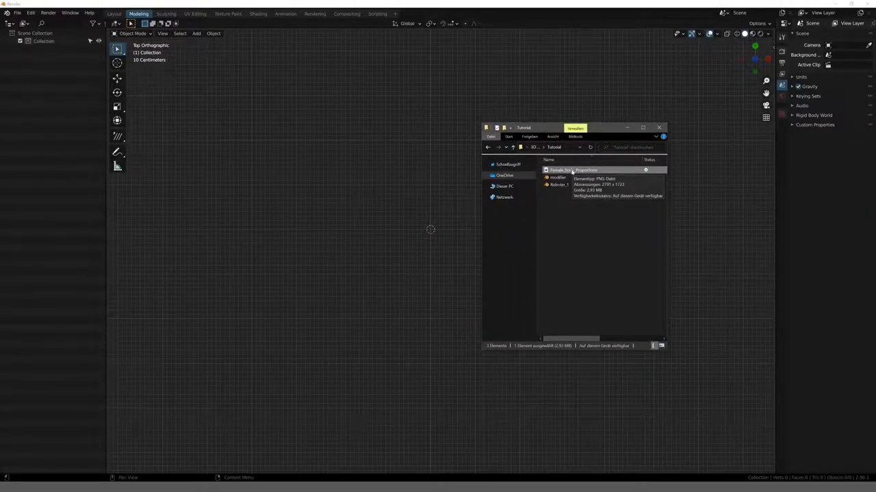
{"action": "left_click_drag", "start_coordinate": [572, 171], "coordinate": [284, 182]}
{"action": "left_click", "coordinate": [626, 128]}
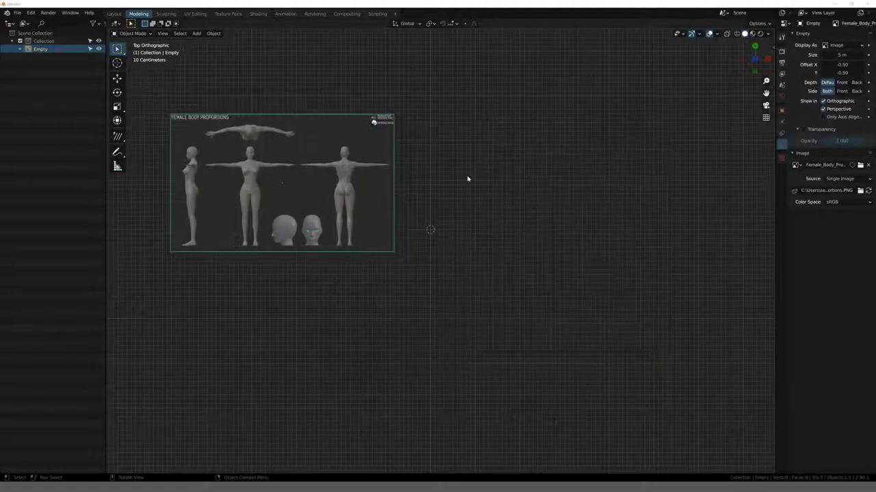
{"action": "middle_click_drag", "start_coordinate": [309, 200], "coordinate": [360, 127]}
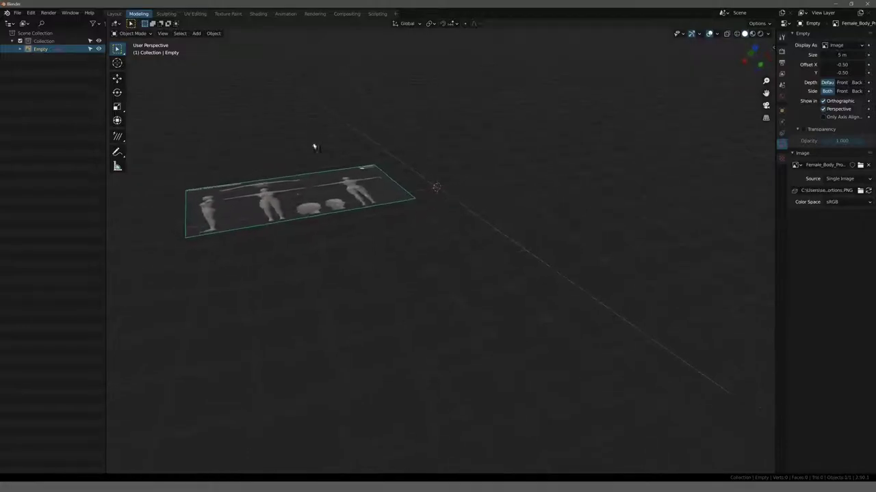
{"action": "middle_click_drag", "start_coordinate": [313, 143], "coordinate": [377, 231], "text": "shift"}
{"action": "scroll", "coordinate": [368, 248], "scroll_direction": "down", "scroll_amount": 2}
{"action": "scroll", "coordinate": [361, 257], "scroll_direction": "up", "scroll_amount": 1}
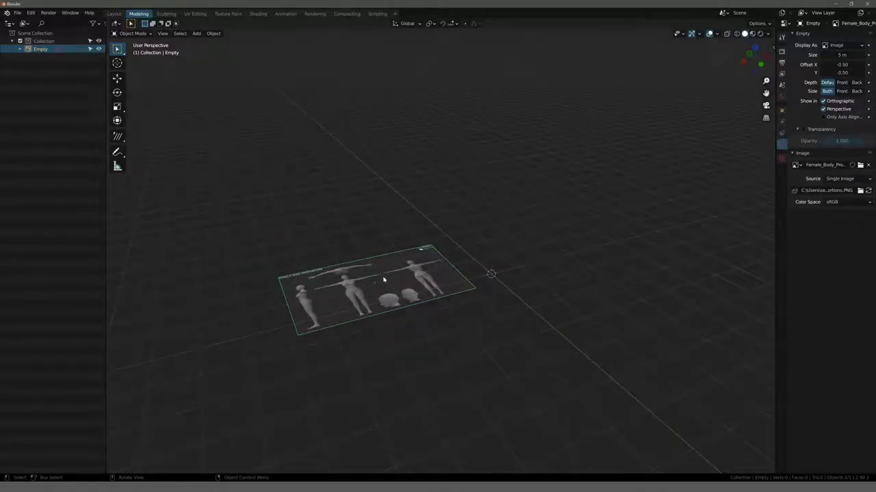
{"action": "mouse_move", "coordinate": [383, 280]}
{"action": "middle_mouse_down"}
{"action": "mouse_move", "coordinate": [332, 242]}
{"action": "mouse_move", "coordinate": [354, 280]}
{"action": "middle_mouse_up"}
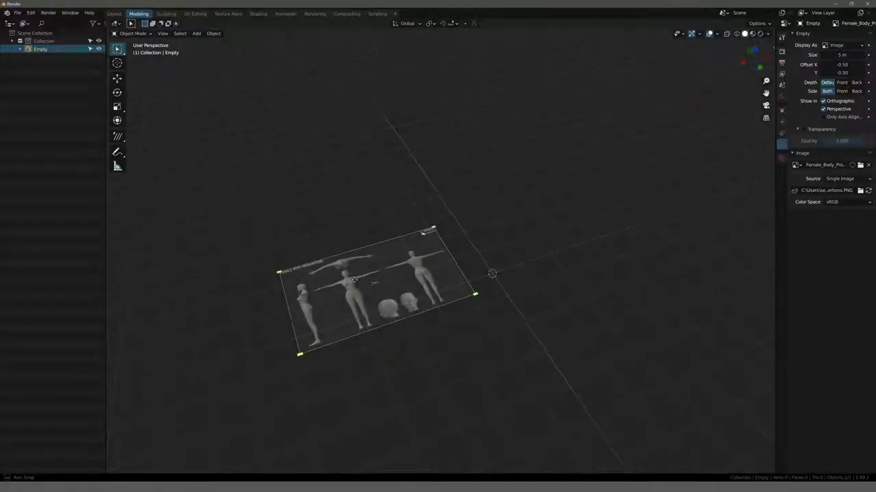
{"action": "mouse_move", "coordinate": [354, 280]}
{"action": "middle_mouse_down", "text": "alt"}
{"action": "mouse_move", "coordinate": [338, 277]}
{"action": "mouse_move", "coordinate": [365, 195]}
{"action": "middle_mouse_up", "text": "alt"}
{"action": "scroll", "coordinate": [338, 277], "scroll_direction": "up", "scroll_amount": 3}
{"action": "scroll", "coordinate": [366, 196], "scroll_direction": "down", "scroll_amount": 1}
- Reposition the flat reference image in the top view
{"action": "key", "text": "g"}
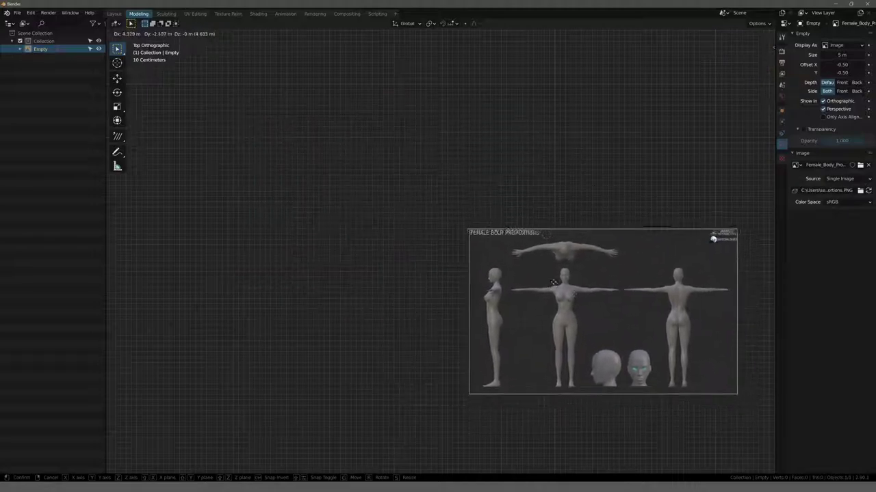
{"action": "left_click", "coordinate": [555, 286]}
{"action": "scroll", "coordinate": [458, 232], "scroll_direction": "up", "scroll_amount": 1}
{"action": "scroll", "coordinate": [465, 223], "scroll_direction": "up", "scroll_amount": 2}
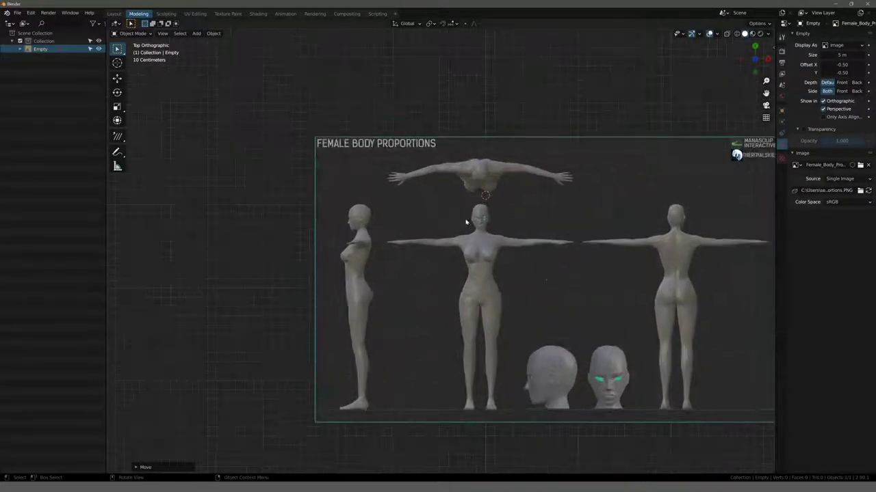
{"action": "middle_click_drag", "start_coordinate": [465, 222], "coordinate": [450, 258], "text": "shift"}
{"action": "key", "text": "g"}
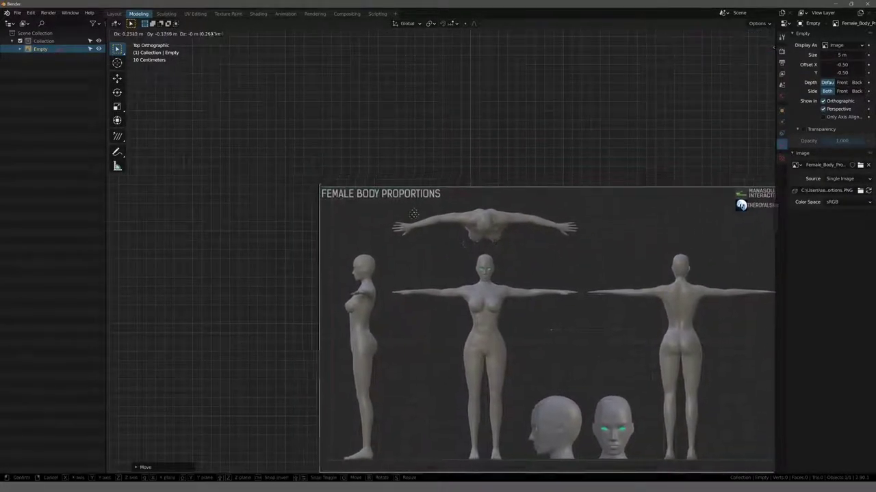
{"action": "left_click", "coordinate": [402, 205]}
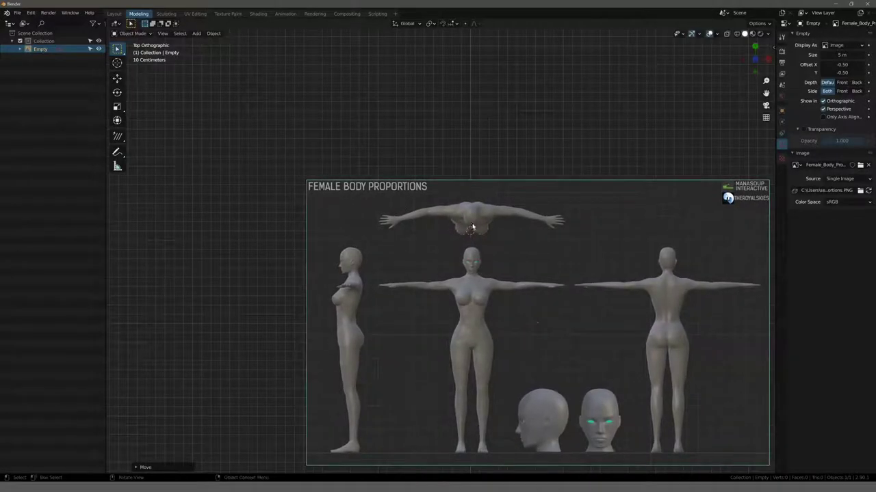
- Enable transparency on the image empty and lower its opacity to 0.518
{"action": "left_click", "coordinate": [803, 130]}
{"action": "left_click_drag", "start_coordinate": [841, 140], "coordinate": [815, 140]}
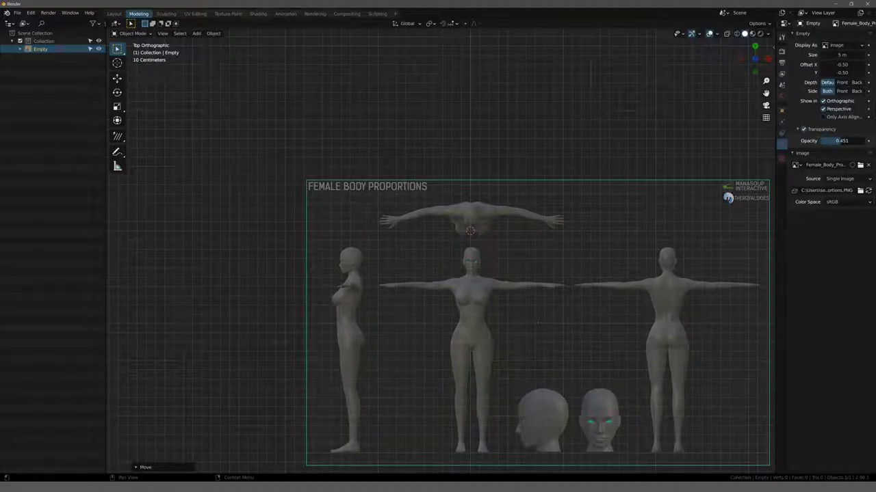
{"action": "scroll", "coordinate": [479, 232], "scroll_direction": "up", "scroll_amount": 5}
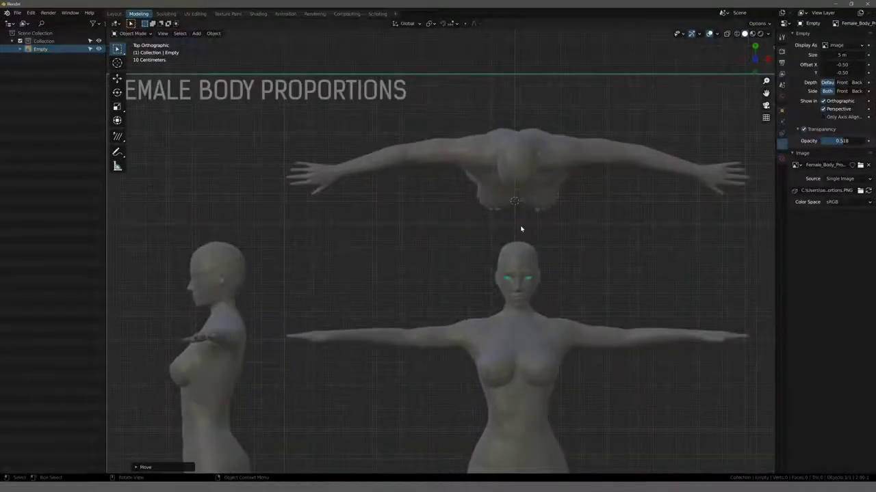
{"action": "scroll", "coordinate": [527, 205], "scroll_direction": "up", "scroll_amount": 1}
{"action": "scroll", "coordinate": [490, 234], "scroll_direction": "up", "scroll_amount": 1}
{"action": "scroll", "coordinate": [498, 214], "scroll_direction": "up", "scroll_amount": 1}
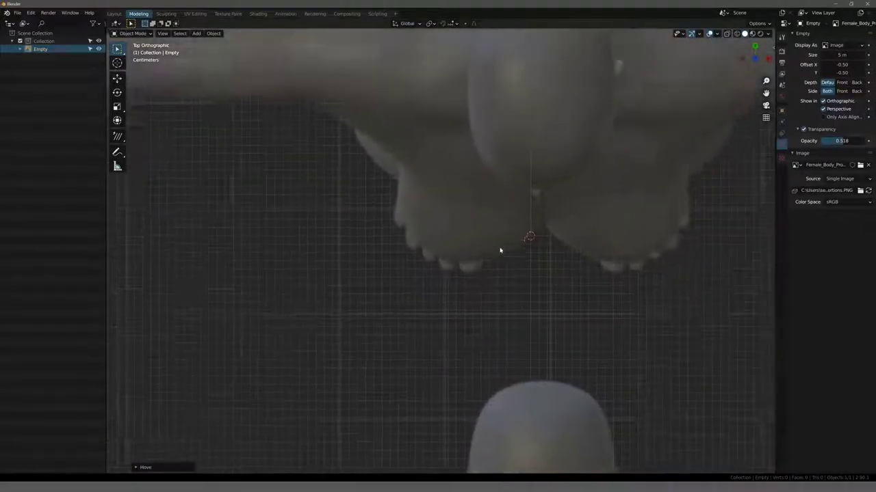
{"action": "scroll", "coordinate": [493, 212], "scroll_direction": "up", "scroll_amount": 1}
{"action": "scroll", "coordinate": [487, 209], "scroll_direction": "up", "scroll_amount": 1}
- Move the semi-transparent image again to roughly centre the figure
{"action": "key", "text": "g"}
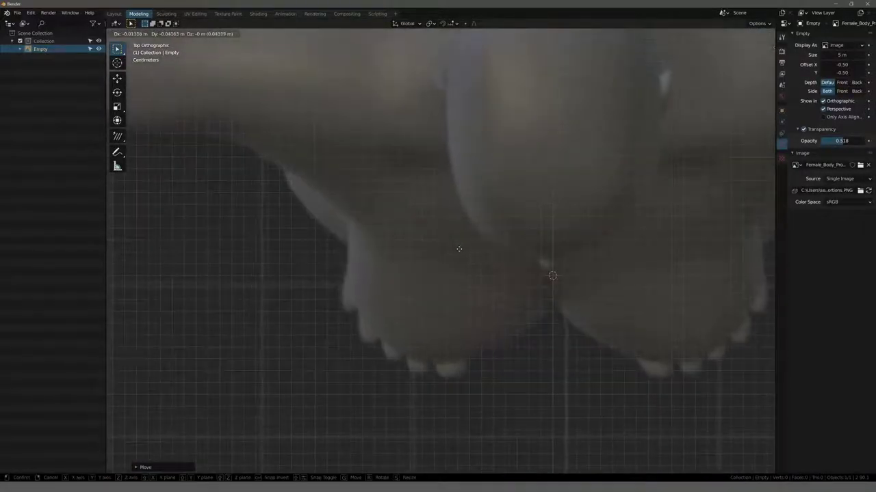
{"action": "left_click", "coordinate": [458, 248]}
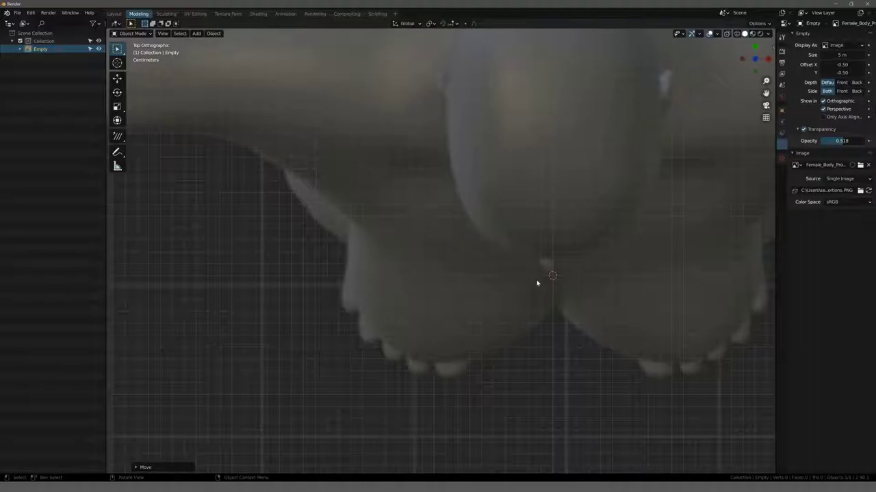
{"action": "scroll", "coordinate": [538, 284], "scroll_direction": "up", "scroll_amount": 1}
{"action": "scroll", "coordinate": [538, 290], "scroll_direction": "up", "scroll_amount": 1}
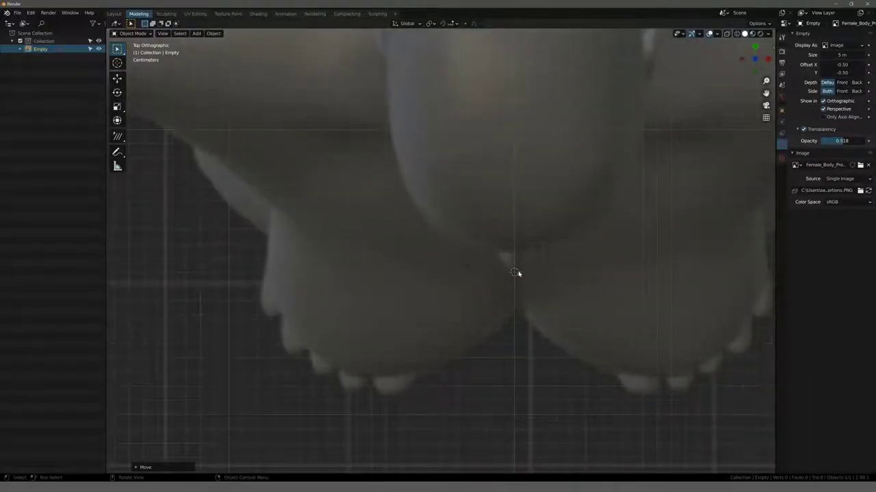
{"action": "scroll", "coordinate": [468, 235], "scroll_direction": "down", "scroll_amount": 3}
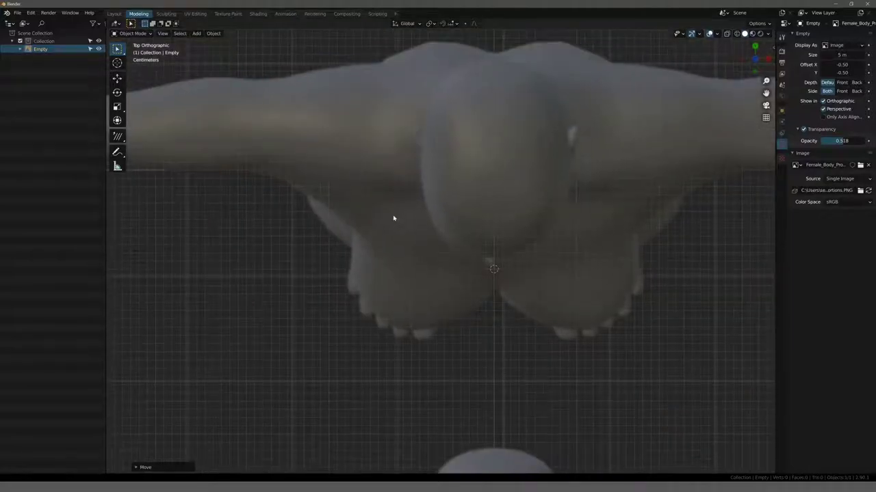
{"action": "scroll", "coordinate": [397, 219], "scroll_direction": "up", "scroll_amount": 1}
{"action": "scroll", "coordinate": [414, 209], "scroll_direction": "up", "scroll_amount": 1}
- Nudge the image along X to centre the top-down figure on the origin
{"action": "key", "text": "g"}
{"action": "key", "text": "x"}
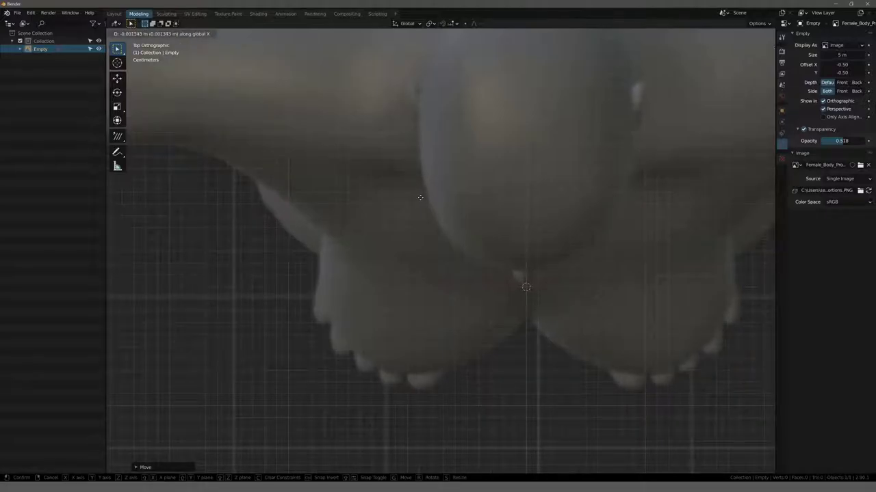
{"action": "left_click", "coordinate": [420, 197]}
{"action": "scroll", "coordinate": [423, 208], "scroll_direction": "down", "scroll_amount": 4}
{"action": "scroll", "coordinate": [416, 229], "scroll_direction": "down", "scroll_amount": 2}
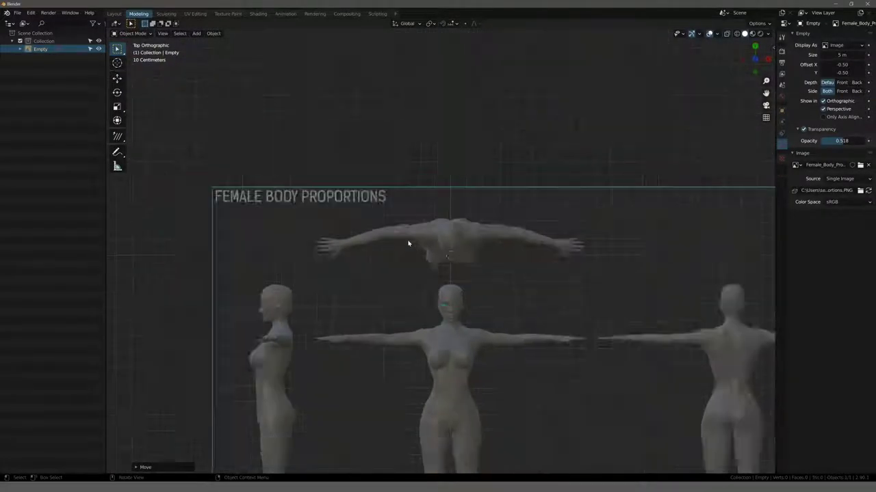
{"action": "scroll", "coordinate": [409, 243], "scroll_direction": "down", "scroll_amount": 3}
{"action": "scroll", "coordinate": [415, 250], "scroll_direction": "down", "scroll_amount": 1}
{"action": "mouse_move", "coordinate": [414, 250]}
{"action": "middle_mouse_down"}
{"action": "mouse_move", "coordinate": [376, 199]}
{"action": "mouse_move", "coordinate": [391, 228]}
{"action": "mouse_move", "coordinate": [420, 235]}
{"action": "middle_mouse_up"}
{"action": "scroll", "coordinate": [445, 239], "scroll_direction": "up", "scroll_amount": 1}
{"action": "scroll", "coordinate": [459, 237], "scroll_direction": "up", "scroll_amount": 1}
{"action": "scroll", "coordinate": [381, 210], "scroll_direction": "up", "scroll_amount": 1}
{"action": "scroll", "coordinate": [397, 228], "scroll_direction": "up", "scroll_amount": 1}
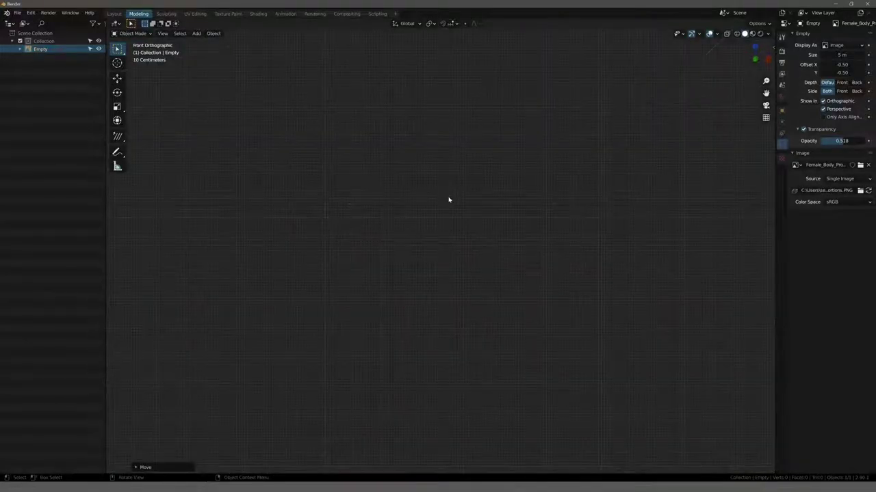
- From the right view, duplicate the image empty upward and rotate it 90° about X to face front
{"action": "key", "text": "KP_3"}
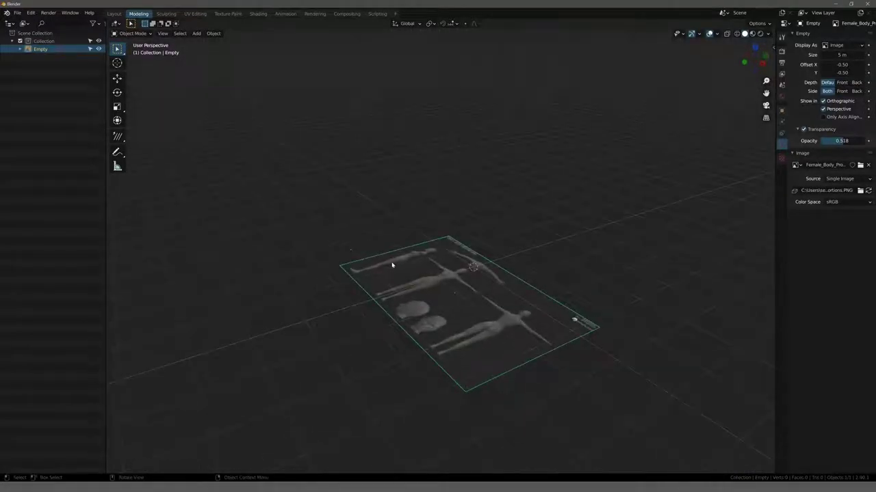
{"action": "middle_click_drag", "start_coordinate": [409, 254], "coordinate": [383, 198], "text": "shift"}
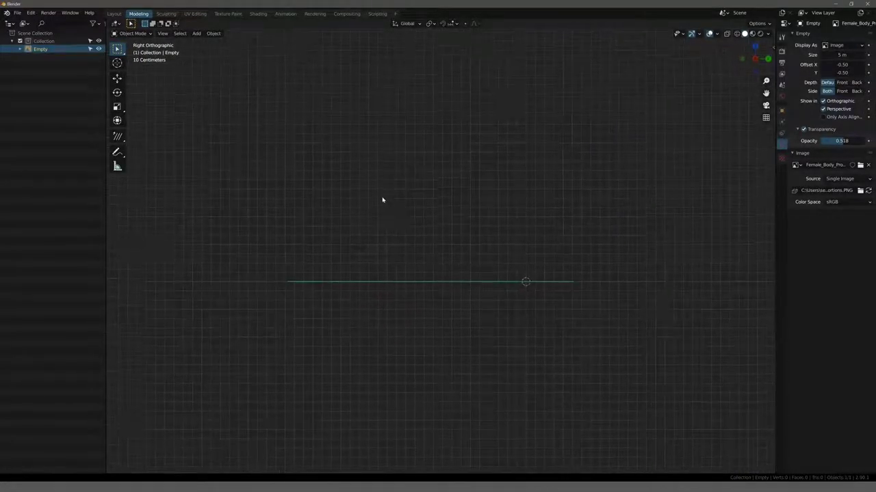
{"action": "key", "text": "shift+d"}
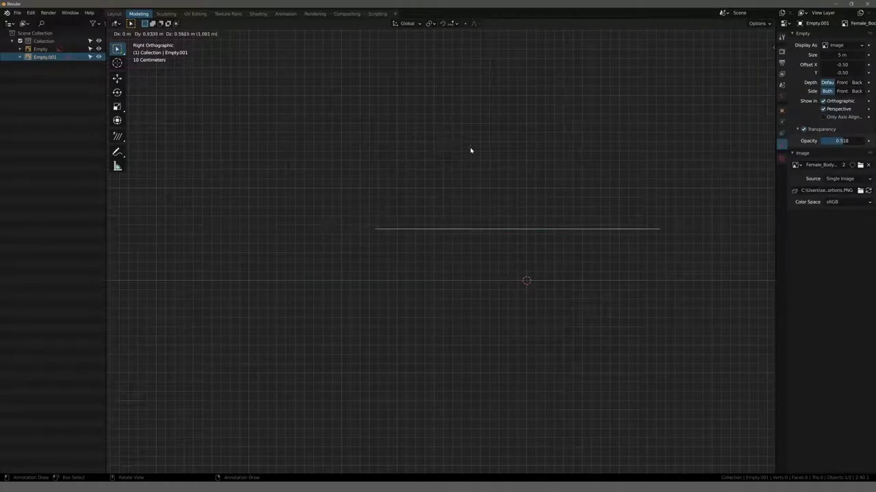
{"action": "left_click", "coordinate": [471, 150]}
{"action": "key", "text": "r"}
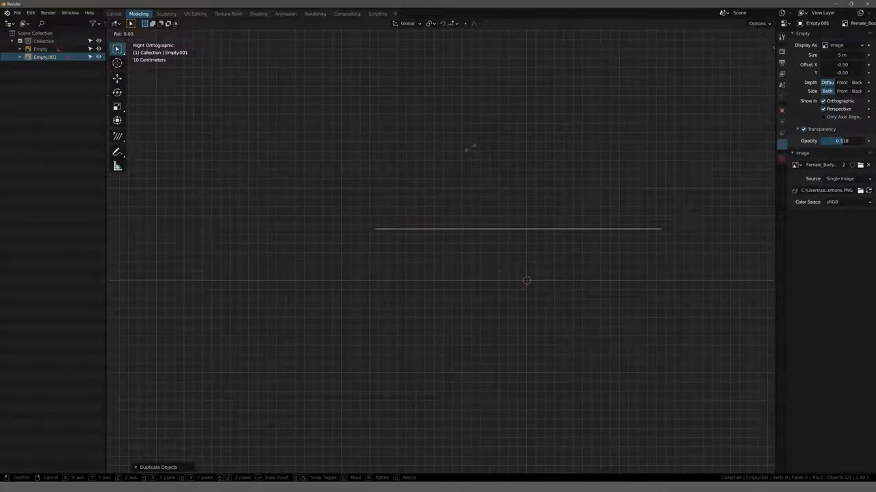
{"action": "type", "text": "x"}
{"action": "type", "text": "90"}
{"action": "key", "text": "Return"}
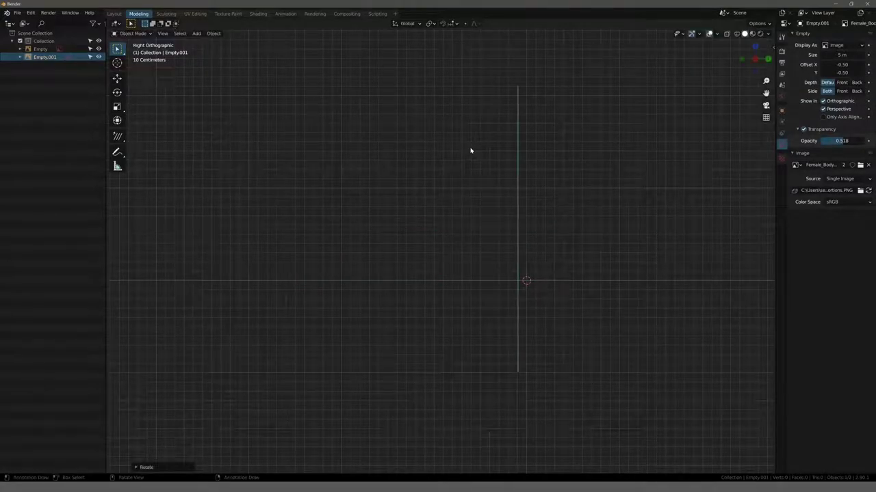
{"action": "key", "text": "KP_1"}
{"action": "scroll", "coordinate": [472, 153], "scroll_direction": "up", "scroll_amount": 3}
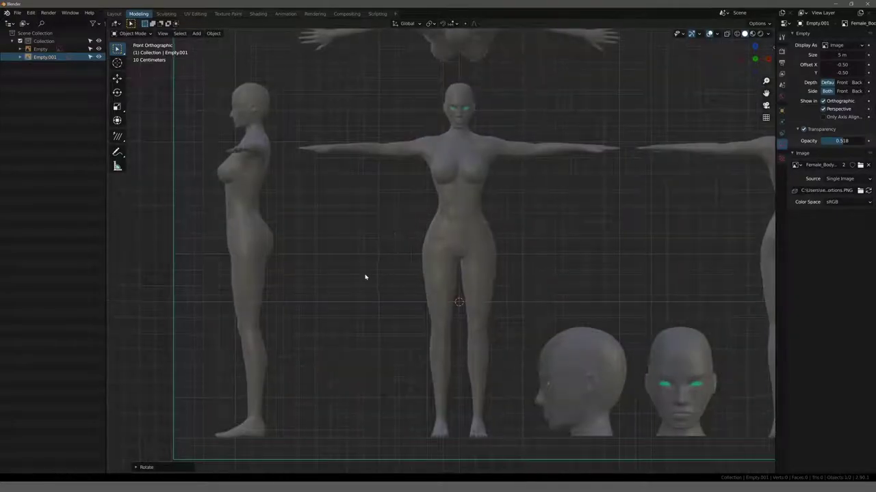
{"action": "middle_click_drag", "start_coordinate": [363, 276], "coordinate": [385, 280], "text": "shift"}
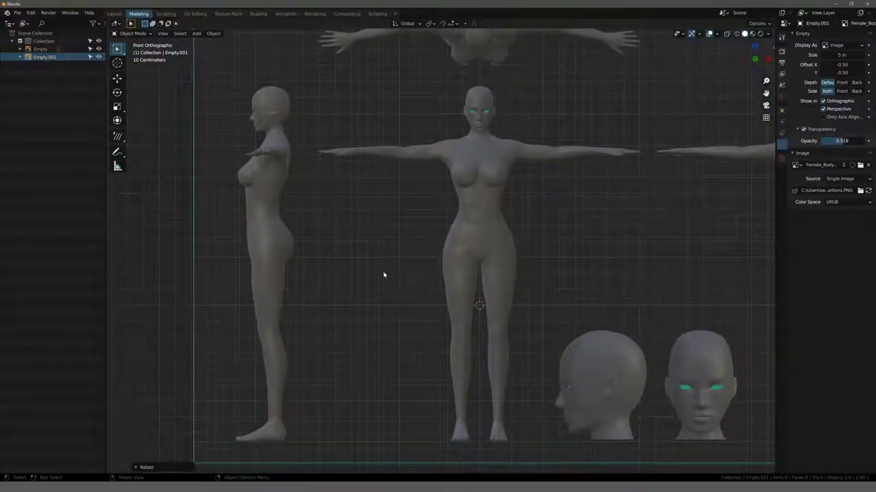
- Raise the upright image along Z toward the ground line
{"action": "key", "text": "g"}
{"action": "key", "text": "z"}
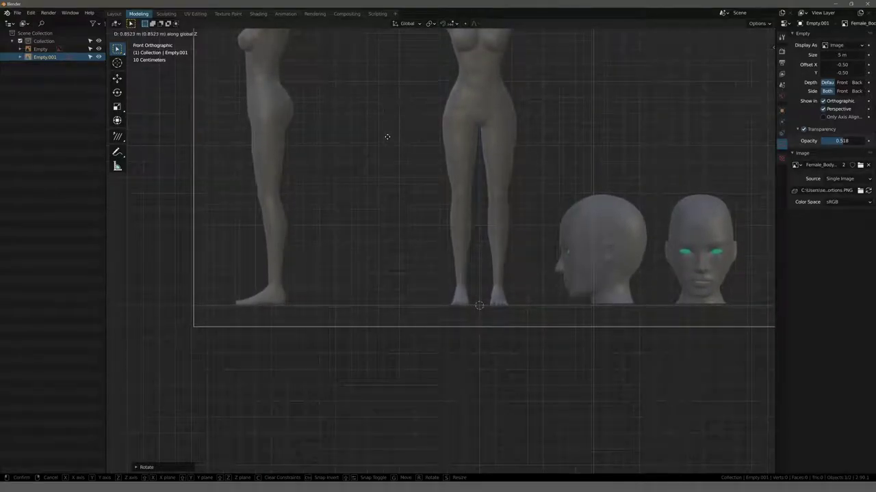
{"action": "left_click", "coordinate": [388, 139]}
{"action": "scroll", "coordinate": [504, 352], "scroll_direction": "up", "scroll_amount": 5}
{"action": "middle_click_drag", "start_coordinate": [483, 372], "coordinate": [428, 237], "text": "shift"}
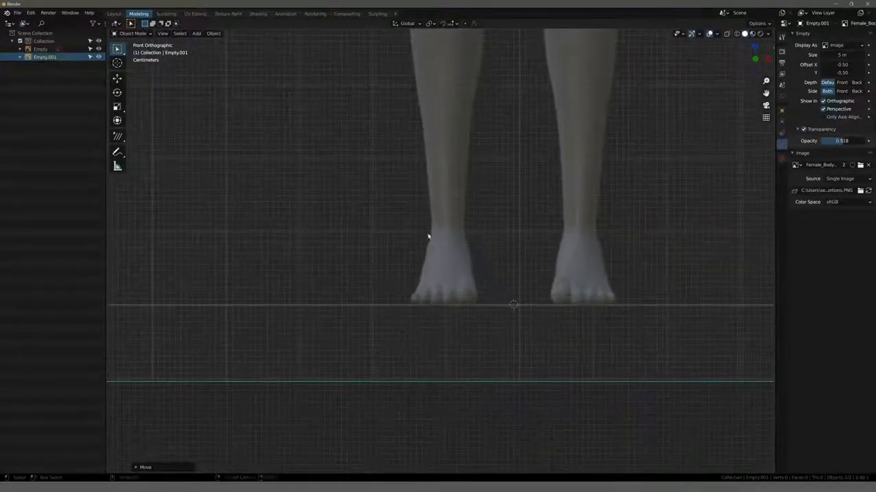
{"action": "scroll", "coordinate": [427, 237], "scroll_direction": "up", "scroll_amount": 2}
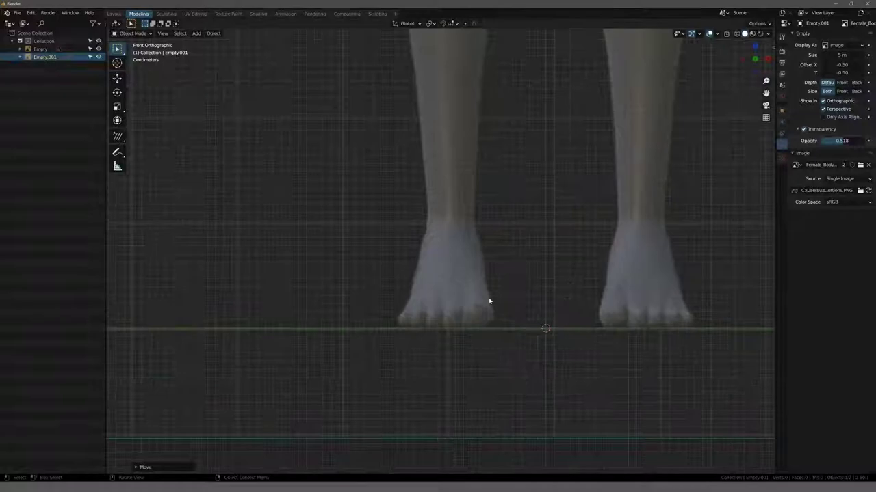
- Fine-tune its Z height so the figures' feet sit exactly on the ground line
{"action": "key", "text": "g"}
{"action": "key", "text": "z"}
{"action": "left_click", "coordinate": [437, 260]}
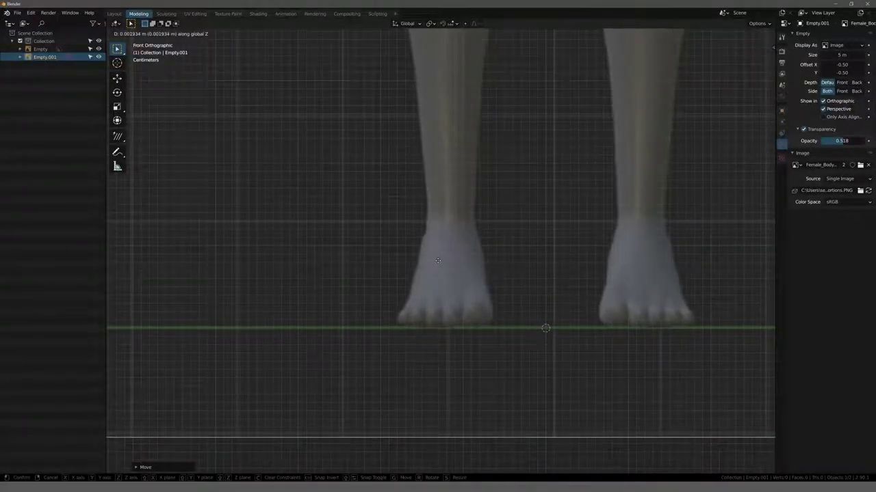
{"action": "scroll", "coordinate": [490, 237], "scroll_direction": "down", "scroll_amount": 3}
{"action": "scroll", "coordinate": [520, 217], "scroll_direction": "down", "scroll_amount": 3}
{"action": "mouse_move", "coordinate": [498, 199]}
{"action": "middle_mouse_down"}
{"action": "mouse_move", "coordinate": [427, 288]}
{"action": "mouse_move", "coordinate": [330, 286]}
{"action": "mouse_move", "coordinate": [412, 286]}
{"action": "mouse_move", "coordinate": [420, 308]}
{"action": "mouse_move", "coordinate": [466, 277]}
{"action": "mouse_move", "coordinate": [456, 283]}
{"action": "mouse_move", "coordinate": [415, 260]}
{"action": "mouse_move", "coordinate": [422, 248]}
{"action": "middle_mouse_up"}
{"action": "scroll", "coordinate": [428, 288], "scroll_direction": "up", "scroll_amount": 5}
{"action": "scroll", "coordinate": [342, 287], "scroll_direction": "up", "scroll_amount": 2}
{"action": "scroll", "coordinate": [419, 254], "scroll_direction": "down", "scroll_amount": 1}
{"action": "key", "text": "KP_1"}
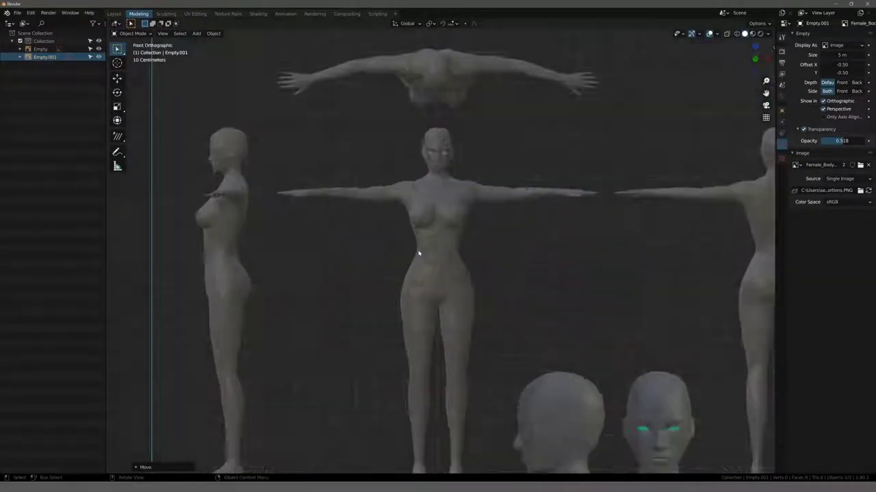
{"action": "scroll", "coordinate": [414, 253], "scroll_direction": "down", "scroll_amount": 6}
{"action": "scroll", "coordinate": [419, 256], "scroll_direction": "up", "scroll_amount": 1}
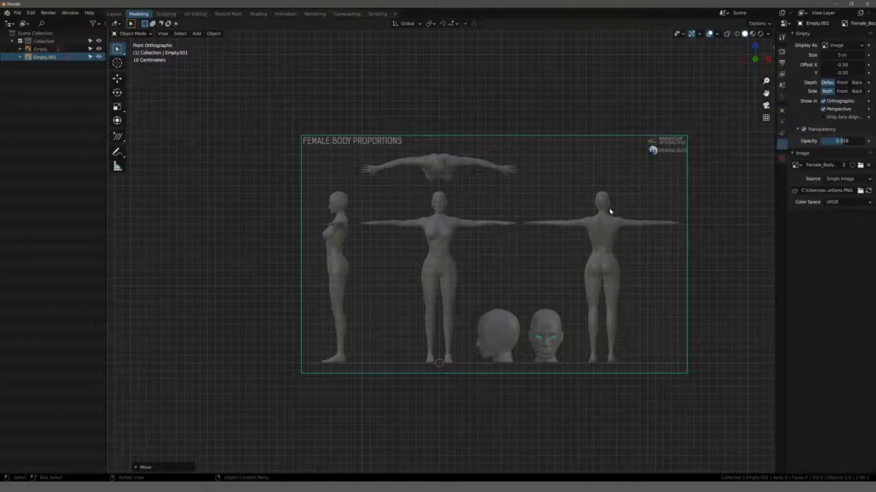
{"action": "scroll", "coordinate": [467, 241], "scroll_direction": "down", "scroll_amount": 3}
- Duplicate Empty.001 in place, rotate the copy 180° about Z, and view it from the back
{"action": "middle_click_drag", "start_coordinate": [485, 231], "coordinate": [463, 243]}
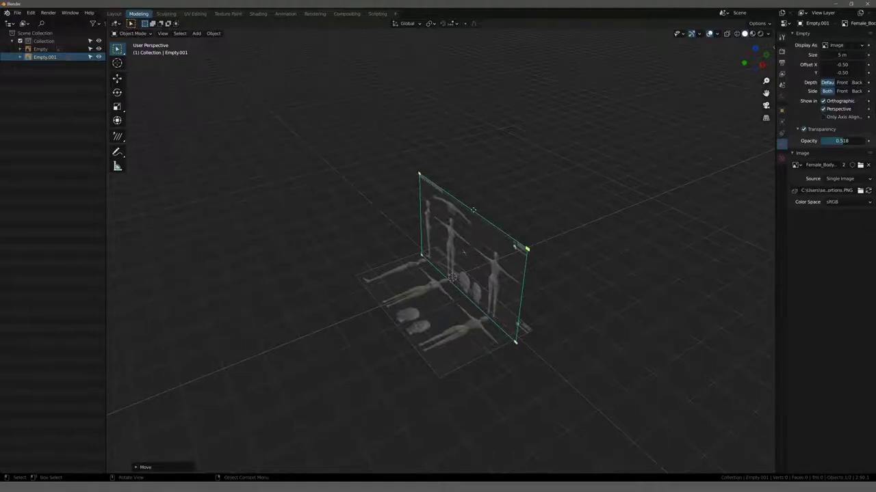
{"action": "key", "text": "shift+d"}
{"action": "right_click", "coordinate": [454, 205]}
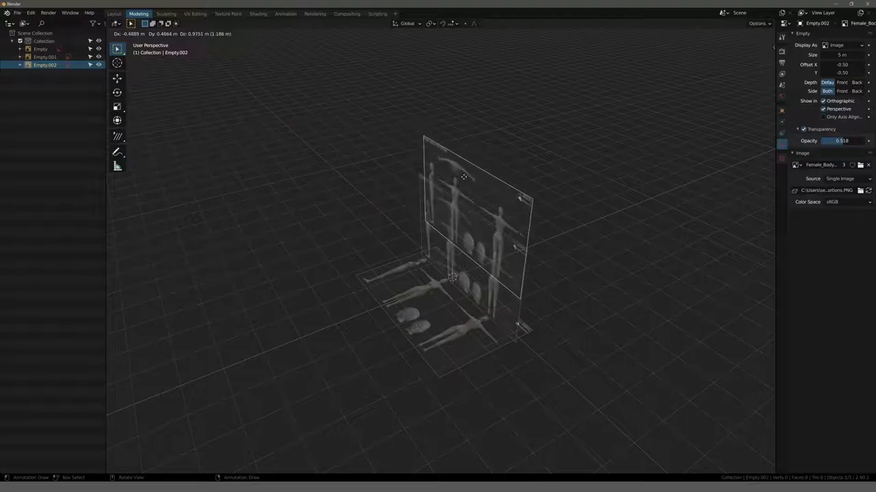
{"action": "type", "text": "rz"}
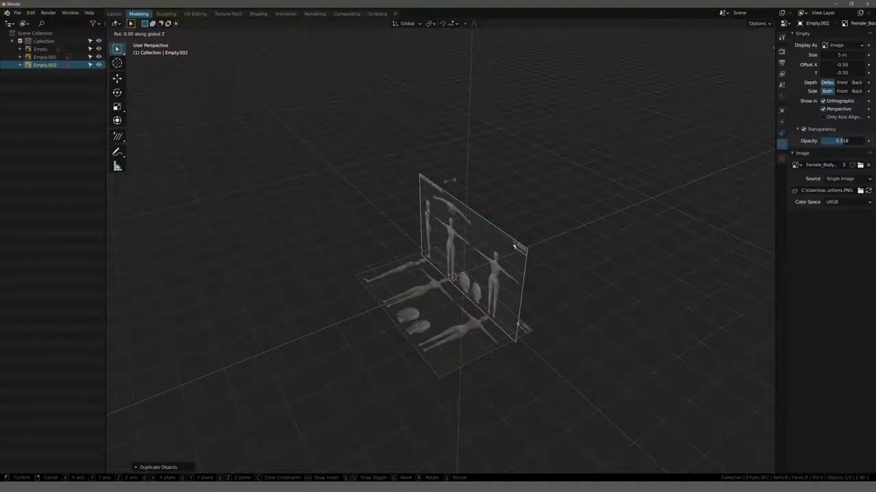
{"action": "type", "text": "180"}
{"action": "key", "text": "Return"}
{"action": "key", "text": "ctrl+KP_1"}
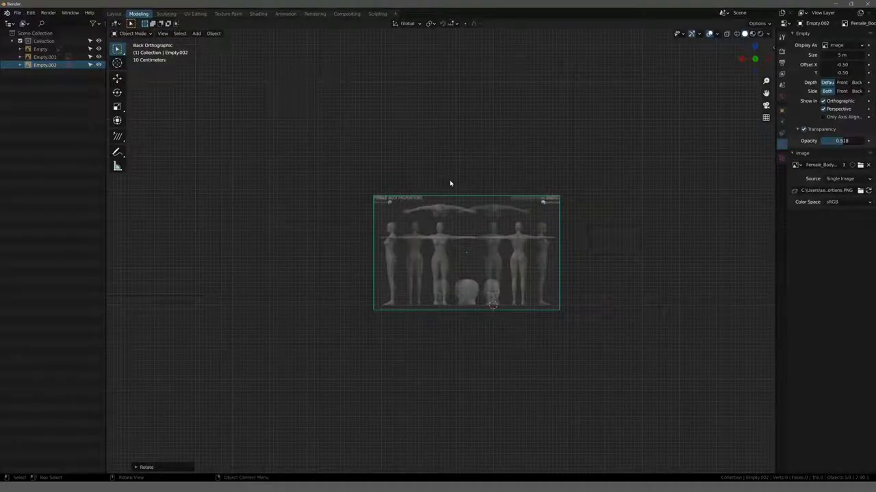
{"action": "scroll", "coordinate": [502, 246], "scroll_direction": "up", "scroll_amount": 5}
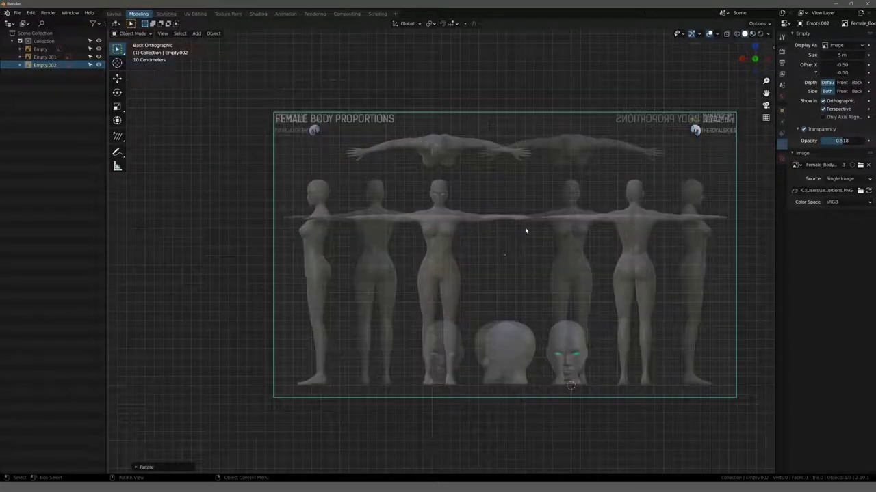
{"action": "middle_click_drag", "start_coordinate": [541, 225], "coordinate": [430, 231], "text": "shift"}
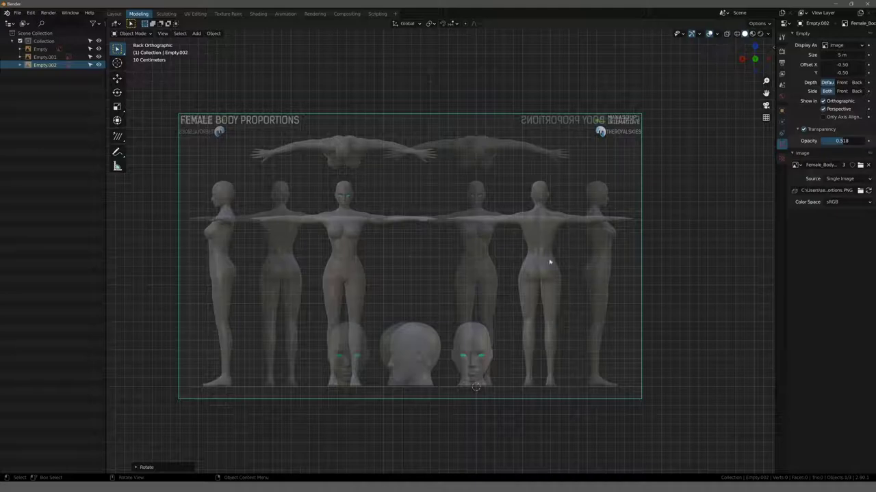
{"action": "mouse_move", "coordinate": [457, 189]}
{"action": "middle_mouse_down"}
{"action": "mouse_move", "coordinate": [470, 211]}
{"action": "mouse_move", "coordinate": [473, 196]}
{"action": "mouse_move", "coordinate": [445, 190]}
{"action": "mouse_move", "coordinate": [502, 195]}
{"action": "mouse_move", "coordinate": [537, 420]}
{"action": "mouse_move", "coordinate": [535, 195]}
{"action": "middle_mouse_up"}
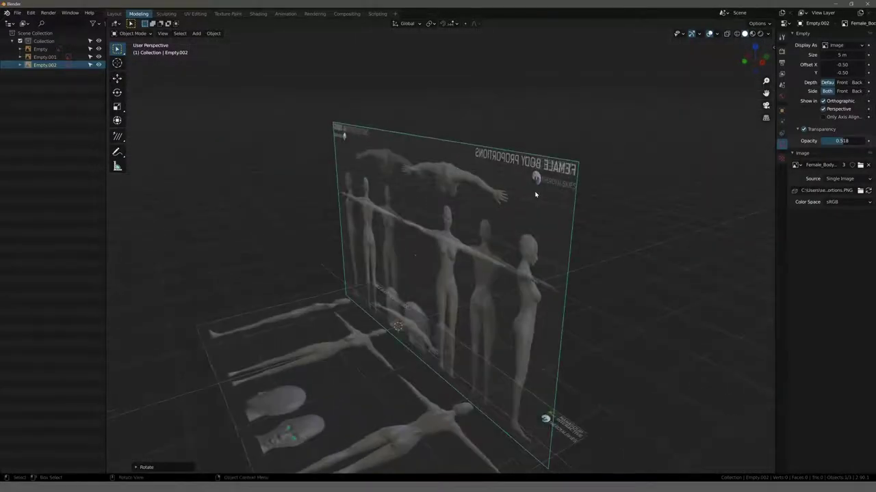
{"action": "left_click", "coordinate": [498, 199]}
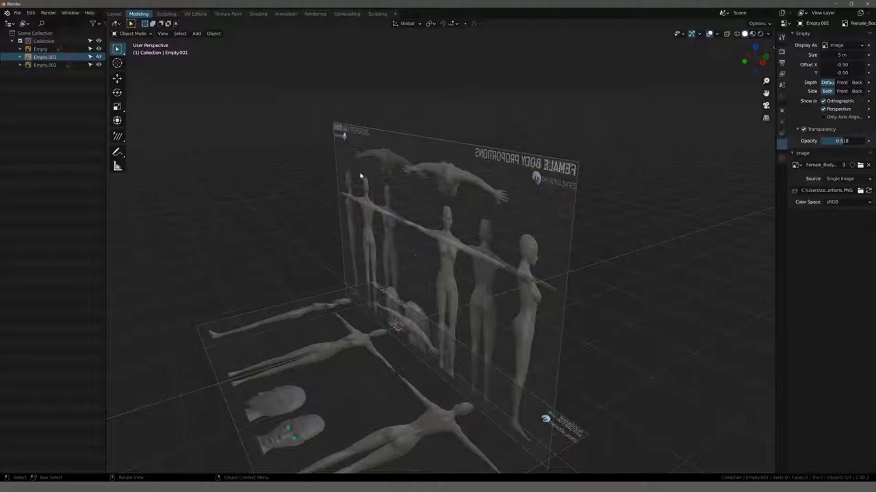
{"action": "mouse_move", "coordinate": [241, 145]}
{"action": "middle_mouse_down"}
{"action": "mouse_move", "coordinate": [266, 148]}
{"action": "mouse_move", "coordinate": [262, 121]}
{"action": "mouse_move", "coordinate": [195, 136]}
{"action": "middle_mouse_up"}
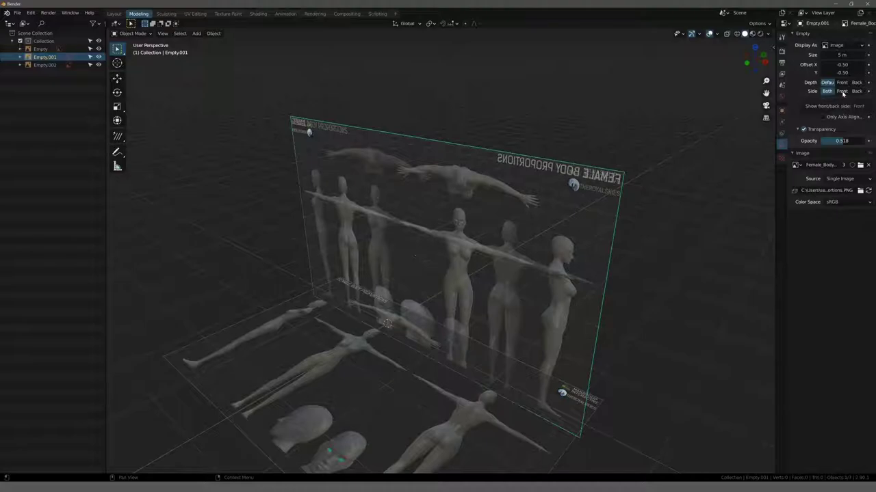
- Set the image Side to Front for both upright empties, Empty.002 and Empty.001
{"action": "left_click", "coordinate": [842, 92]}
{"action": "mouse_move", "coordinate": [725, 165]}
{"action": "middle_mouse_down"}
{"action": "mouse_move", "coordinate": [639, 135]}
{"action": "mouse_move", "coordinate": [344, 116]}
{"action": "middle_mouse_up"}
{"action": "left_click", "coordinate": [49, 65]}
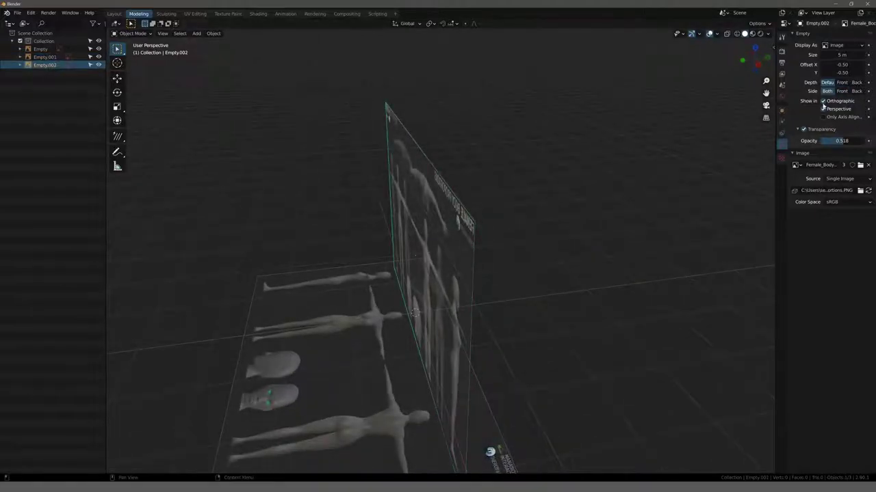
{"action": "left_click", "coordinate": [846, 91]}
{"action": "middle_click_drag", "start_coordinate": [581, 147], "coordinate": [610, 133]}
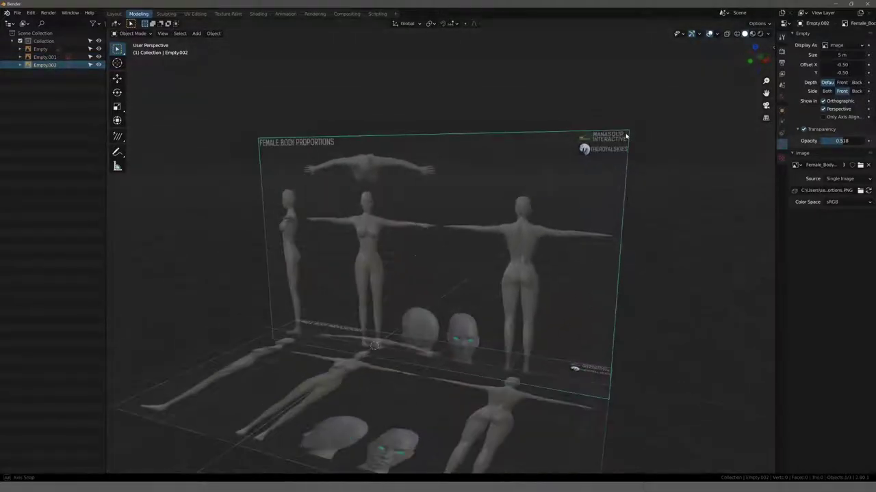
- Check the front and back views to confirm the back sheet no longer shows mirrored
{"action": "key", "text": "KP_1"}
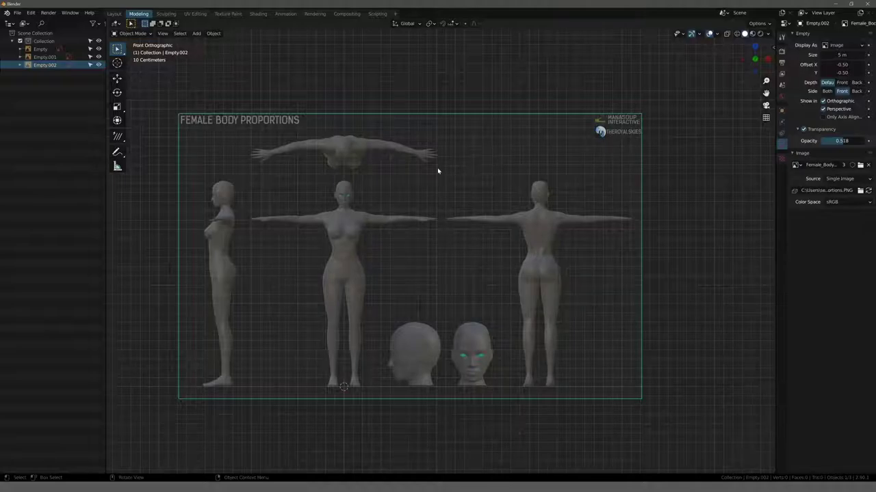
{"action": "middle_click_drag", "start_coordinate": [322, 201], "coordinate": [446, 182], "text": "shift"}
{"action": "scroll", "coordinate": [467, 140], "scroll_direction": "up", "scroll_amount": 3}
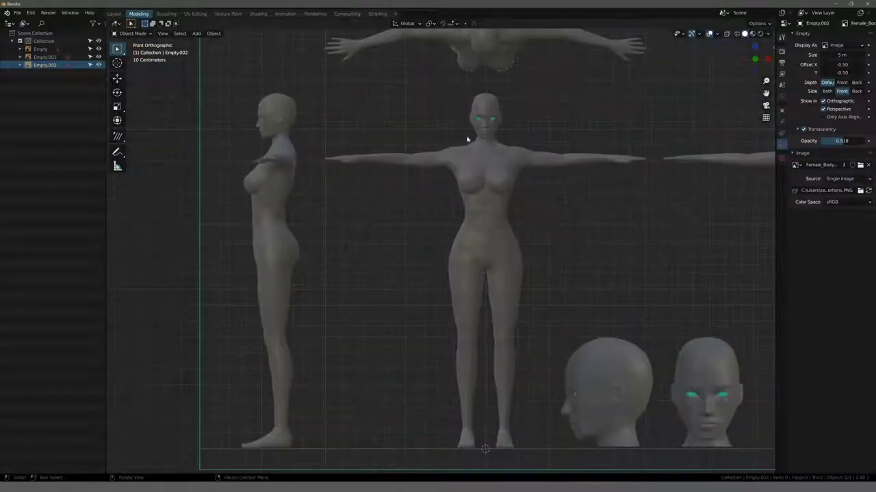
{"action": "scroll", "coordinate": [486, 333], "scroll_direction": "down", "scroll_amount": 4}
{"action": "scroll", "coordinate": [492, 196], "scroll_direction": "down", "scroll_amount": 2}
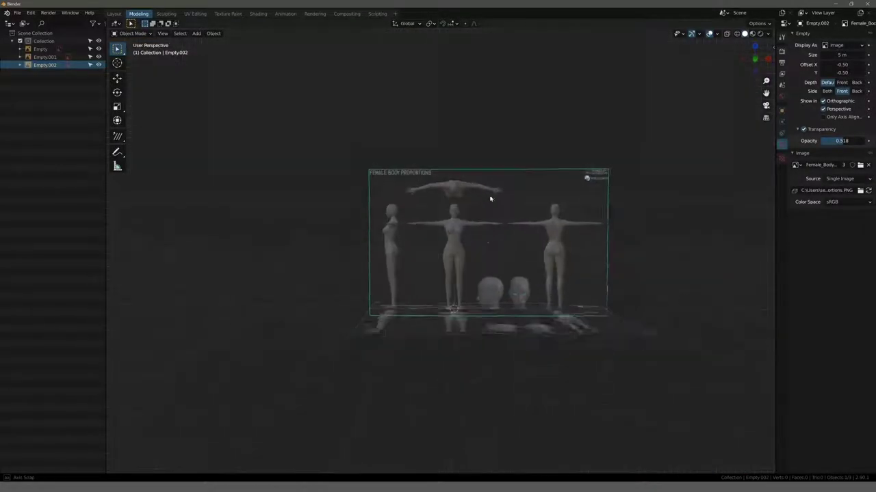
{"action": "middle_click_drag", "start_coordinate": [492, 195], "coordinate": [460, 225]}
{"action": "key", "text": "ctrl+KP_1"}
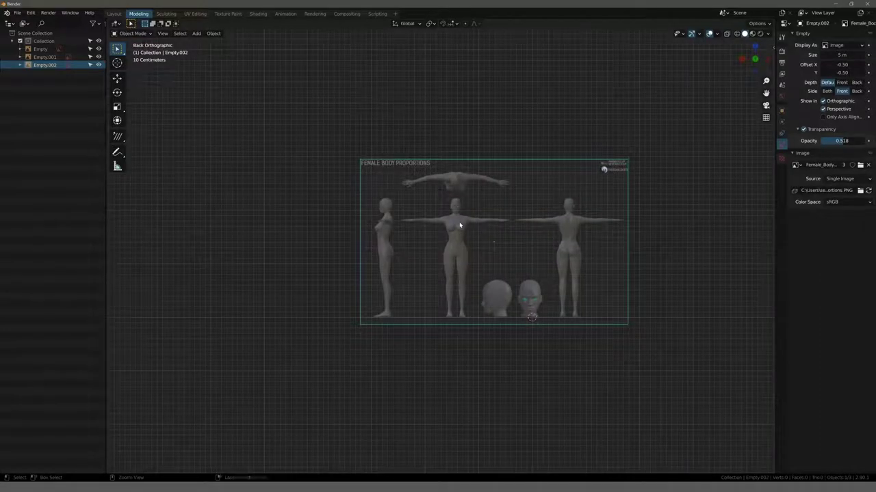
{"action": "scroll", "coordinate": [535, 243], "scroll_direction": "up", "scroll_amount": 3}
{"action": "scroll", "coordinate": [590, 215], "scroll_direction": "up", "scroll_amount": 1}
{"action": "middle_click_drag", "start_coordinate": [590, 215], "coordinate": [424, 230], "text": "shift"}
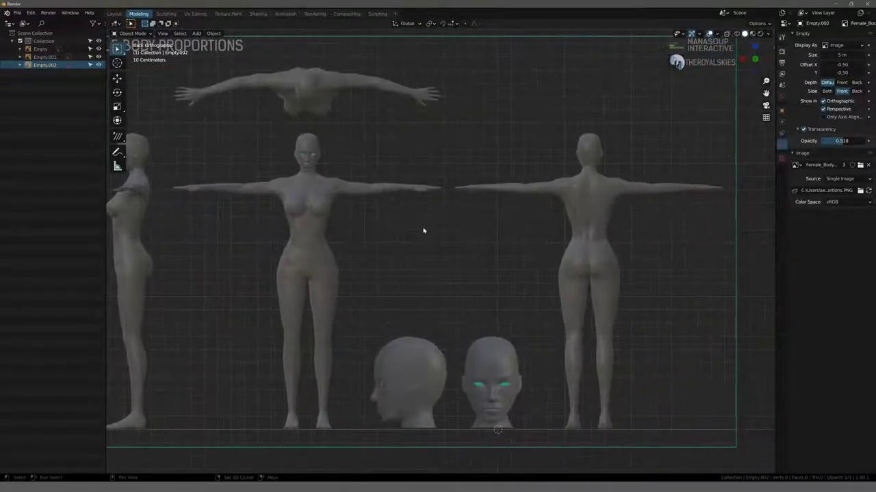
{"action": "scroll", "coordinate": [369, 204], "scroll_direction": "down", "scroll_amount": 2}
{"action": "scroll", "coordinate": [438, 222], "scroll_direction": "up", "scroll_amount": 3}
{"action": "scroll", "coordinate": [570, 259], "scroll_direction": "up", "scroll_amount": 1}
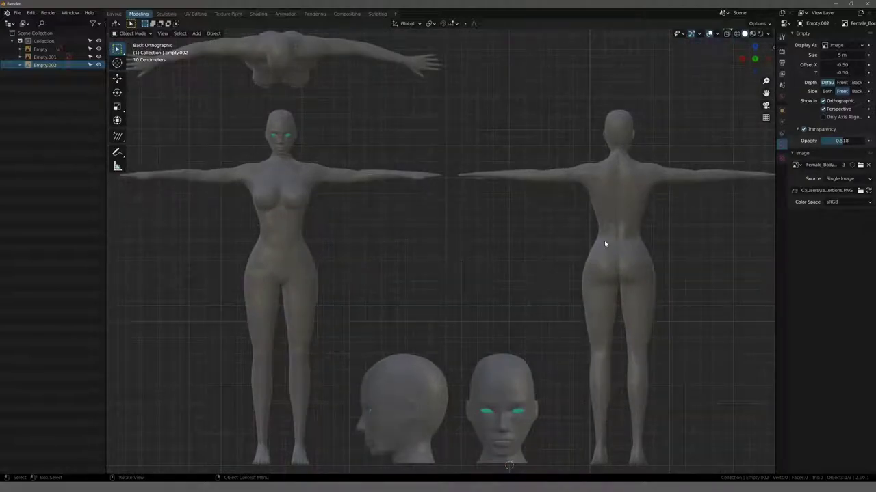
- Slide Empty.002 along X in two moves to centre the back-view figure over the origin
{"action": "key", "text": "g"}
{"action": "key", "text": "x"}
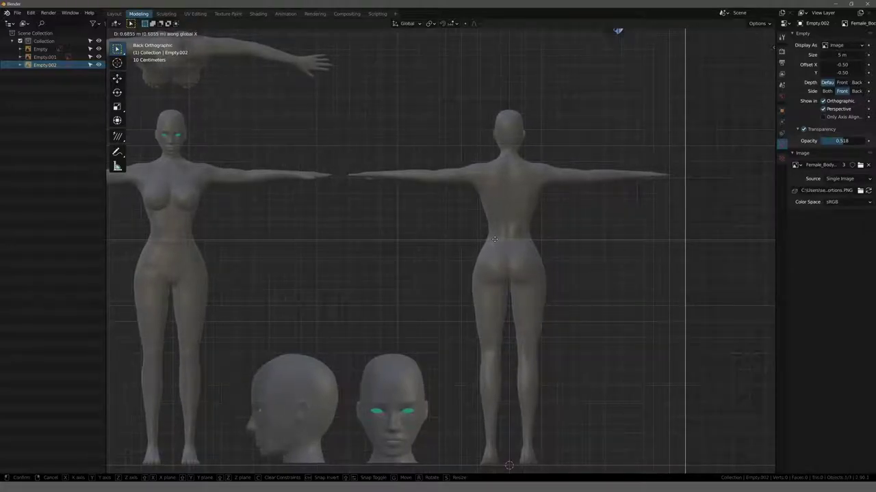
{"action": "left_click", "coordinate": [496, 242]}
{"action": "scroll", "coordinate": [535, 336], "scroll_direction": "up", "scroll_amount": 5}
{"action": "scroll", "coordinate": [475, 289], "scroll_direction": "up", "scroll_amount": 1}
{"action": "scroll", "coordinate": [463, 280], "scroll_direction": "up", "scroll_amount": 2}
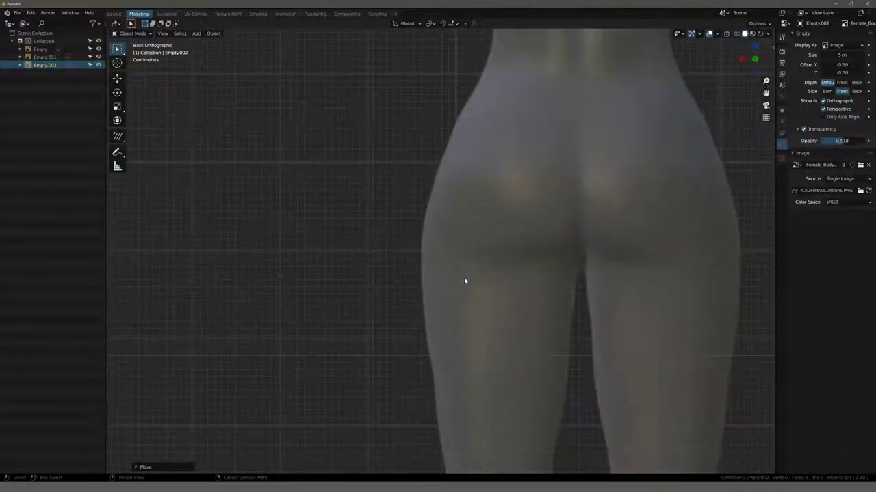
{"action": "key", "text": "g"}
{"action": "key", "text": "x"}
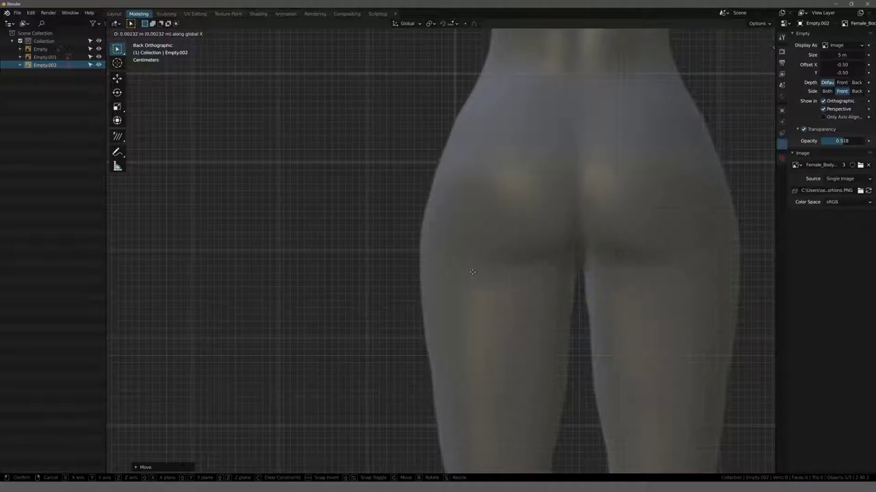
{"action": "left_click", "coordinate": [472, 273]}
- Deselect the image and orbit to check the three reference sheets' placement
{"action": "scroll", "coordinate": [477, 274], "scroll_direction": "down", "scroll_amount": 4}
{"action": "scroll", "coordinate": [495, 283], "scroll_direction": "down", "scroll_amount": 2}
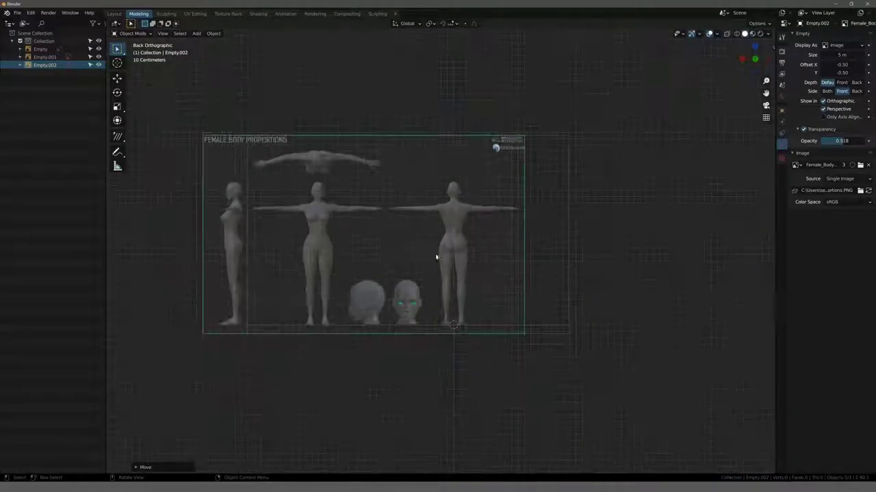
{"action": "mouse_move", "coordinate": [434, 258]}
{"action": "middle_mouse_down"}
{"action": "mouse_move", "coordinate": [441, 288]}
{"action": "mouse_move", "coordinate": [529, 291]}
{"action": "mouse_move", "coordinate": [420, 219]}
{"action": "middle_mouse_up"}
{"action": "scroll", "coordinate": [420, 219], "scroll_direction": "up", "scroll_amount": 3}
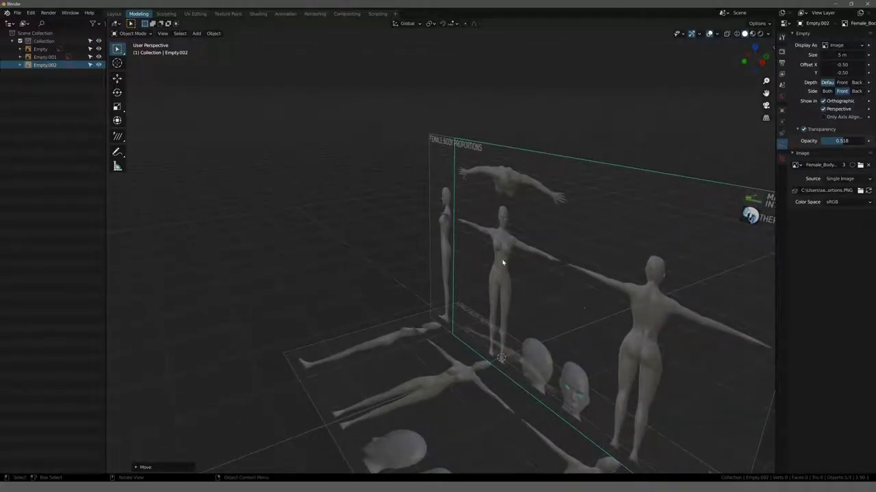
{"action": "mouse_move", "coordinate": [502, 262]}
{"action": "middle_mouse_down"}
{"action": "mouse_move", "coordinate": [402, 252]}
{"action": "mouse_move", "coordinate": [422, 259]}
{"action": "mouse_move", "coordinate": [512, 256]}
{"action": "mouse_move", "coordinate": [392, 249]}
{"action": "mouse_move", "coordinate": [534, 256]}
{"action": "mouse_move", "coordinate": [445, 287]}
{"action": "middle_mouse_up"}
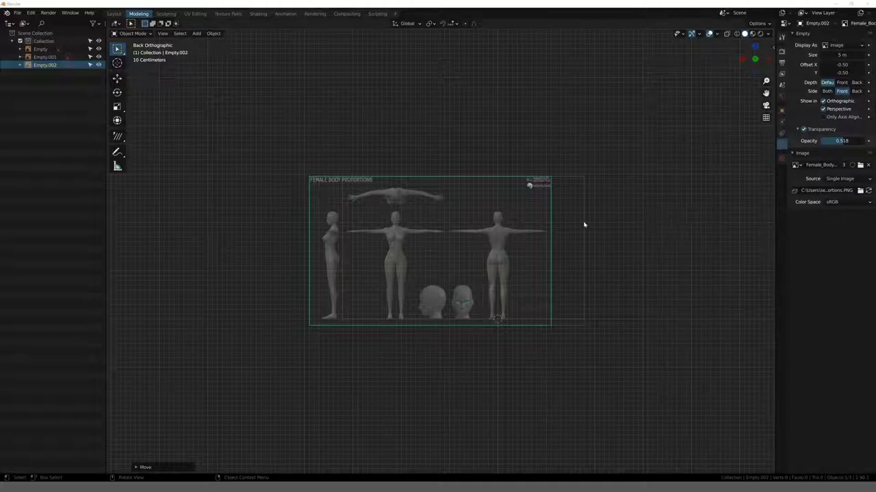
{"action": "left_click", "coordinate": [483, 139]}
{"action": "mouse_move", "coordinate": [482, 193]}
{"action": "middle_mouse_down"}
{"action": "mouse_move", "coordinate": [351, 226]}
{"action": "mouse_move", "coordinate": [412, 203]}
{"action": "mouse_move", "coordinate": [359, 219]}
{"action": "middle_mouse_up"}
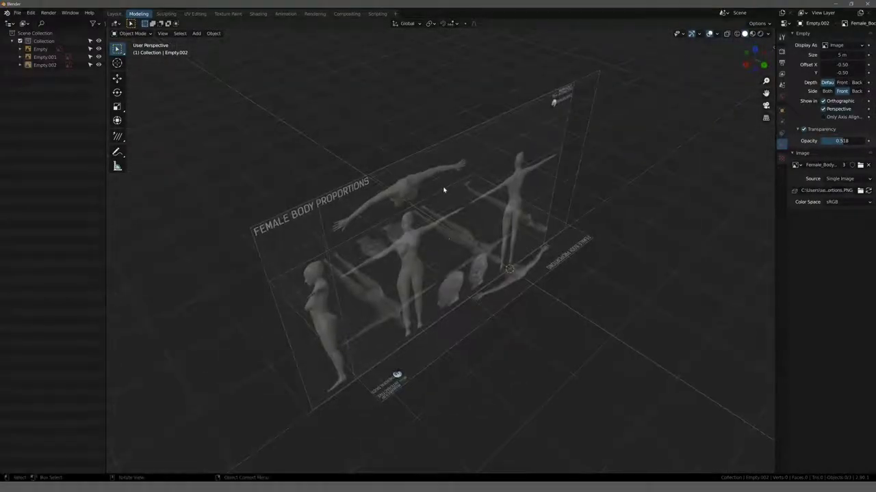
- Duplicate the upright reference sheet in place as Empty.003
{"action": "left_click", "coordinate": [291, 205]}
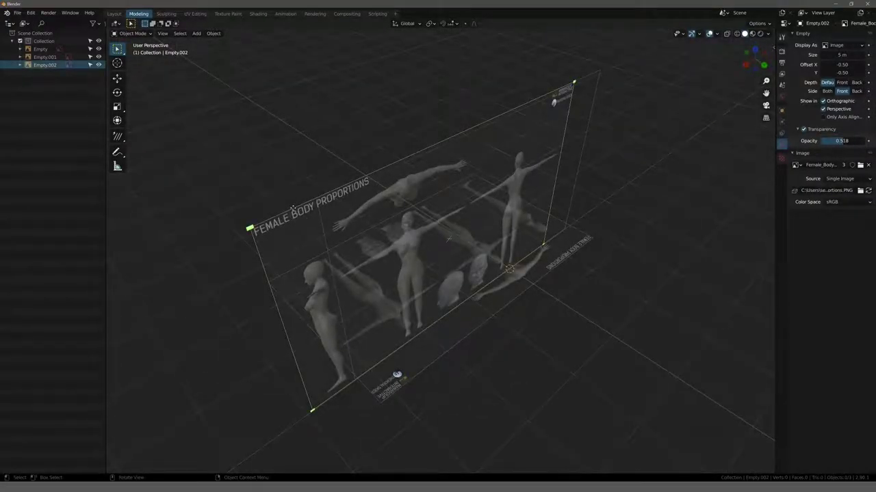
{"action": "mouse_move", "coordinate": [250, 162]}
{"action": "middle_mouse_down"}
{"action": "mouse_move", "coordinate": [269, 153]}
{"action": "mouse_move", "coordinate": [264, 157]}
{"action": "middle_mouse_up"}
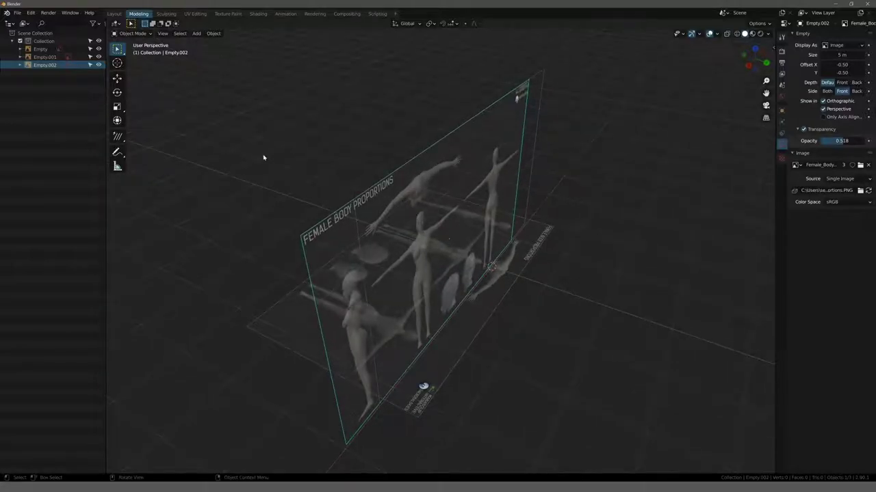
{"action": "key", "text": "shift+d"}
{"action": "right_click", "coordinate": [282, 146]}
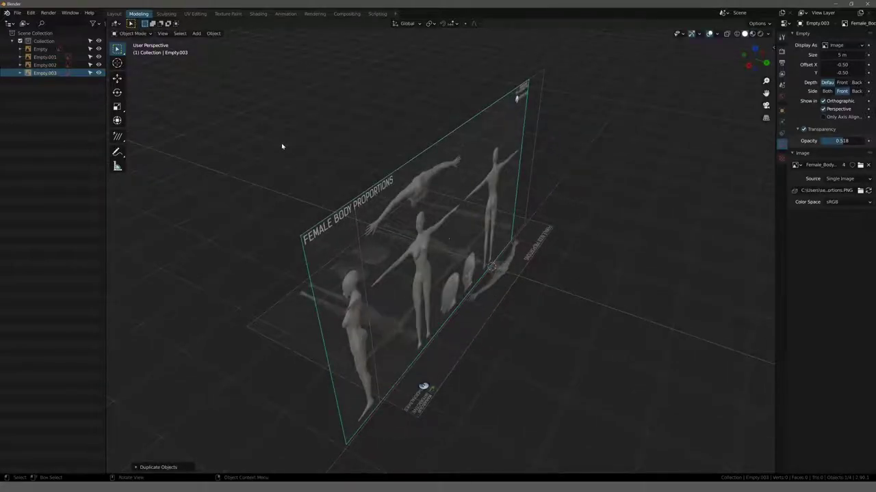
- Rotate the copy 90° about Z and check it from the front and right views
{"action": "key", "text": "r"}
{"action": "key", "text": "z"}
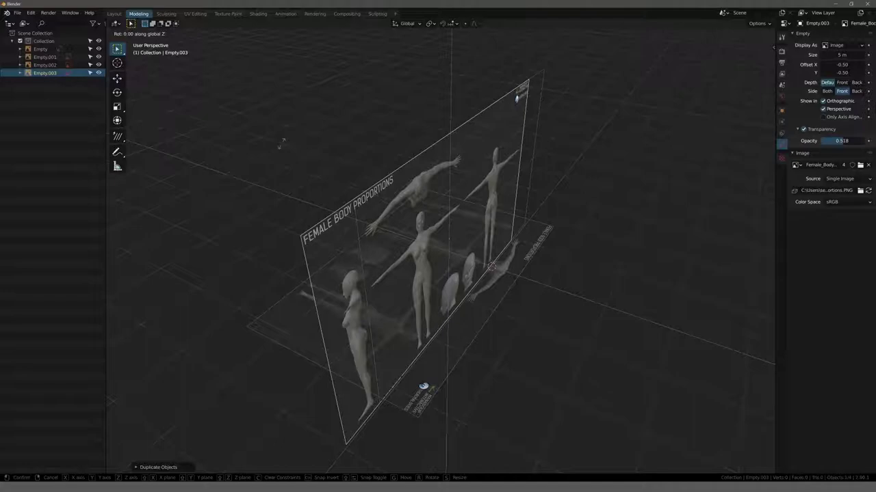
{"action": "type", "text": "90"}
{"action": "key", "text": "Return"}
{"action": "key", "text": "KP_1"}
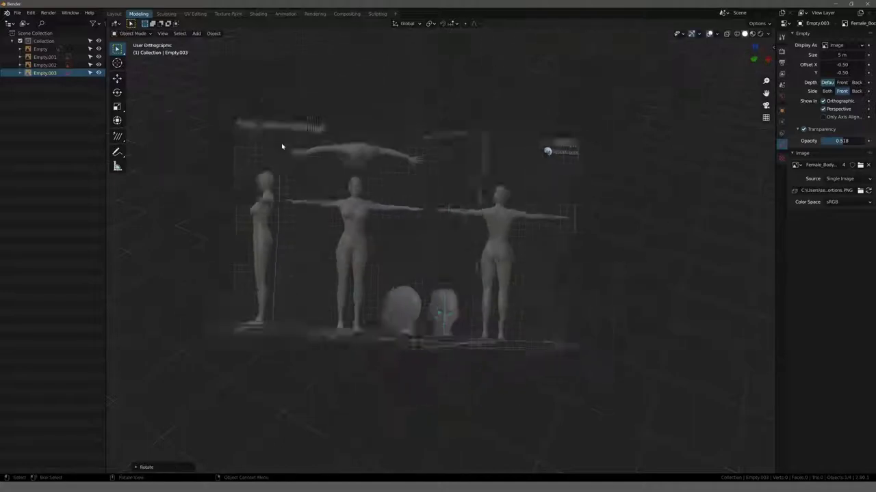
{"action": "middle_click_drag", "start_coordinate": [415, 194], "coordinate": [351, 174]}
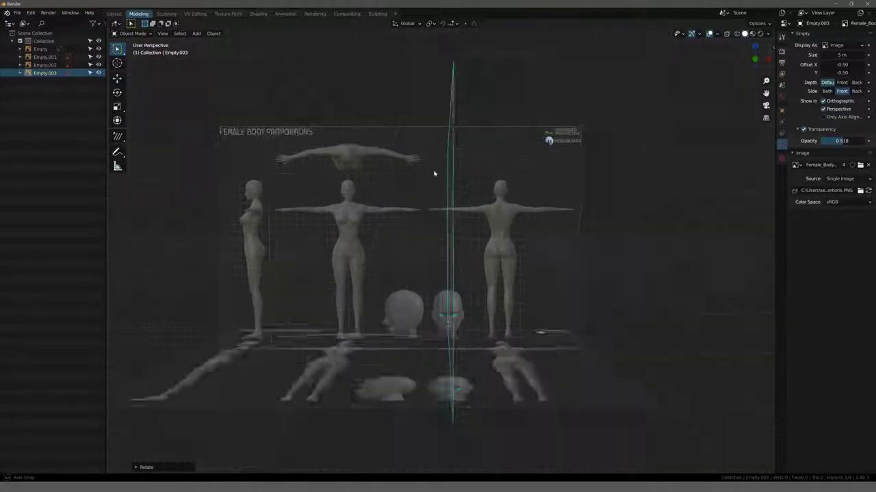
{"action": "key", "text": "KP_1"}
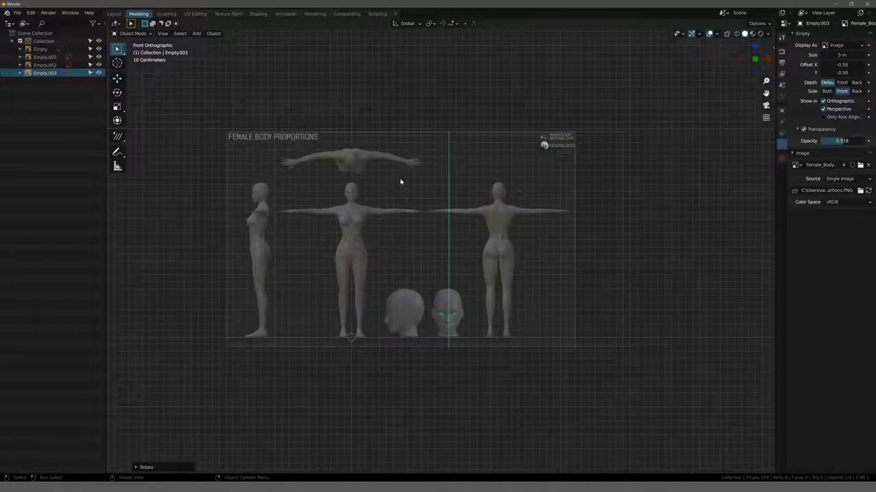
{"action": "key", "text": "KP_3"}
{"action": "scroll", "coordinate": [401, 192], "scroll_direction": "up", "scroll_amount": 2}
{"action": "scroll", "coordinate": [407, 183], "scroll_direction": "down", "scroll_amount": 3}
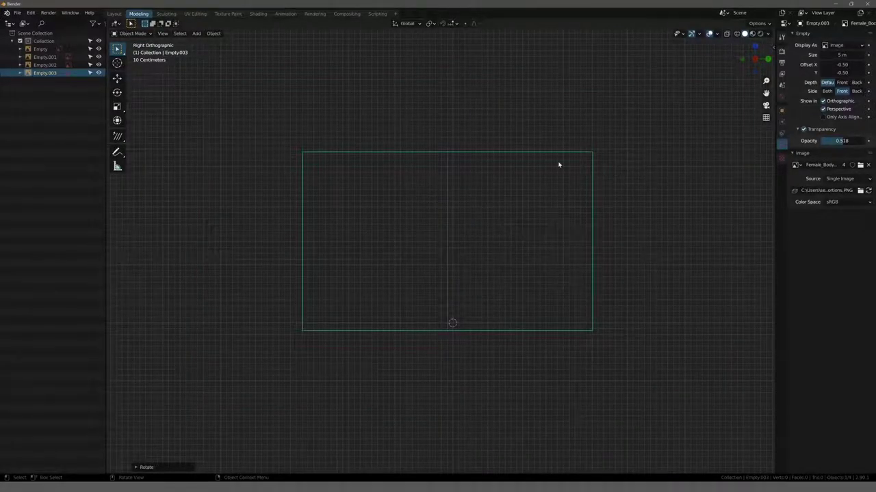
- Set Empty.003's image Side to Back so it shows in the right view
{"action": "left_click", "coordinate": [857, 91]}
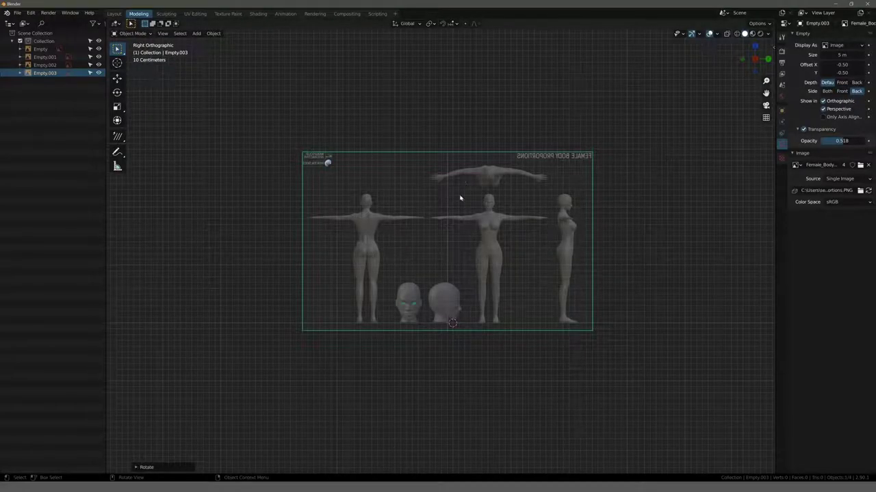
{"action": "scroll", "coordinate": [460, 199], "scroll_direction": "up", "scroll_amount": 2}
{"action": "scroll", "coordinate": [441, 219], "scroll_direction": "up", "scroll_amount": 1}
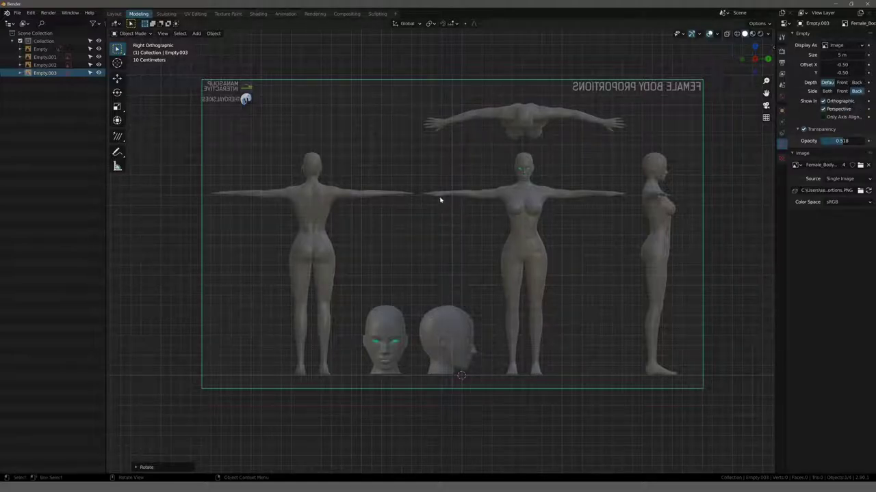
{"action": "scroll", "coordinate": [404, 193], "scroll_direction": "up", "scroll_amount": 1}
{"action": "scroll", "coordinate": [375, 194], "scroll_direction": "up", "scroll_amount": 1}
{"action": "scroll", "coordinate": [383, 187], "scroll_direction": "down", "scroll_amount": 2}
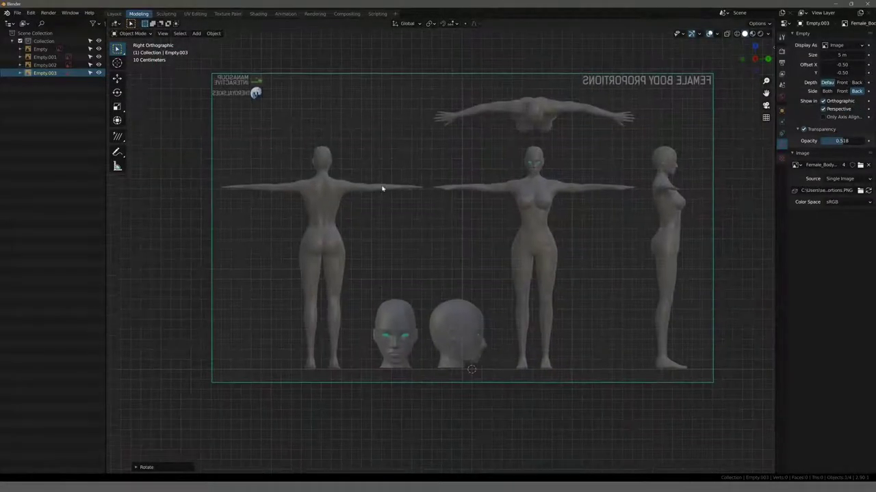
{"action": "scroll", "coordinate": [413, 223], "scroll_direction": "up", "scroll_amount": 1}
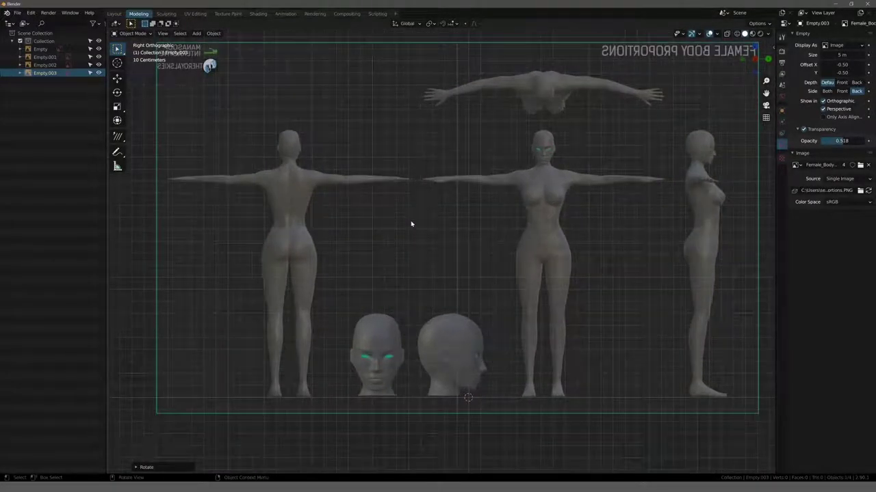
- Slide the side sheet along global Y to about Y −2.15 m
{"action": "key", "text": "g"}
{"action": "key", "text": "y"}
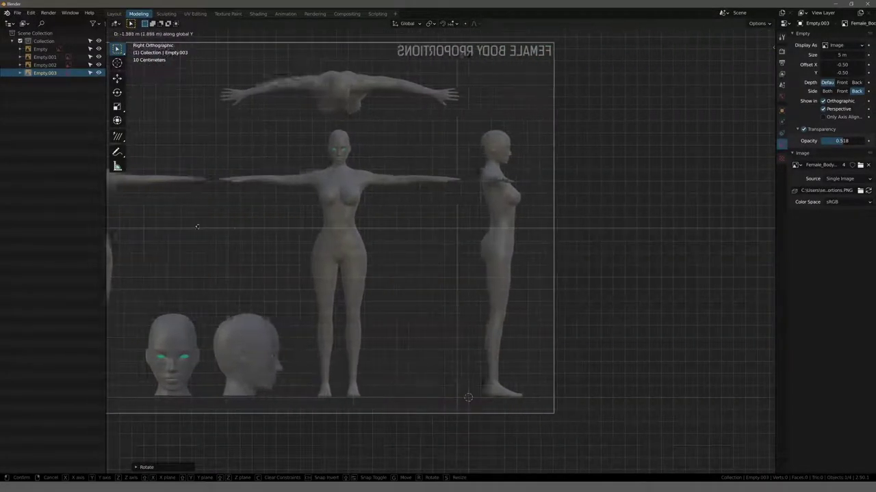
{"action": "left_click", "coordinate": [162, 230]}
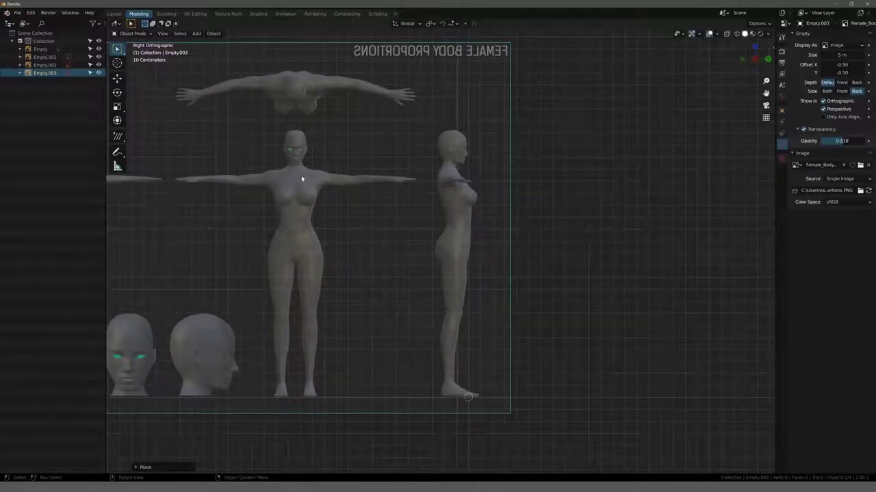
{"action": "scroll", "coordinate": [426, 127], "scroll_direction": "up", "scroll_amount": 5}
{"action": "scroll", "coordinate": [410, 260], "scroll_direction": "up", "scroll_amount": 2}
{"action": "scroll", "coordinate": [426, 221], "scroll_direction": "up", "scroll_amount": 2}
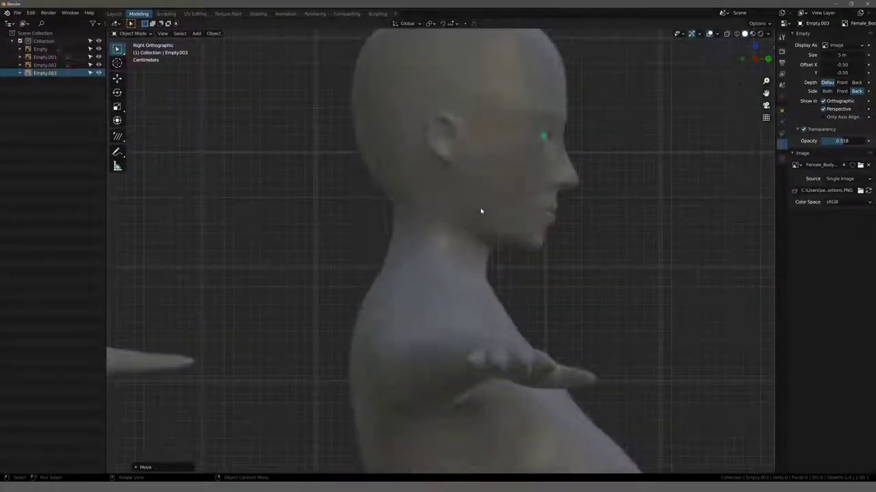
{"action": "key", "text": "g"}
{"action": "key", "text": "x"}
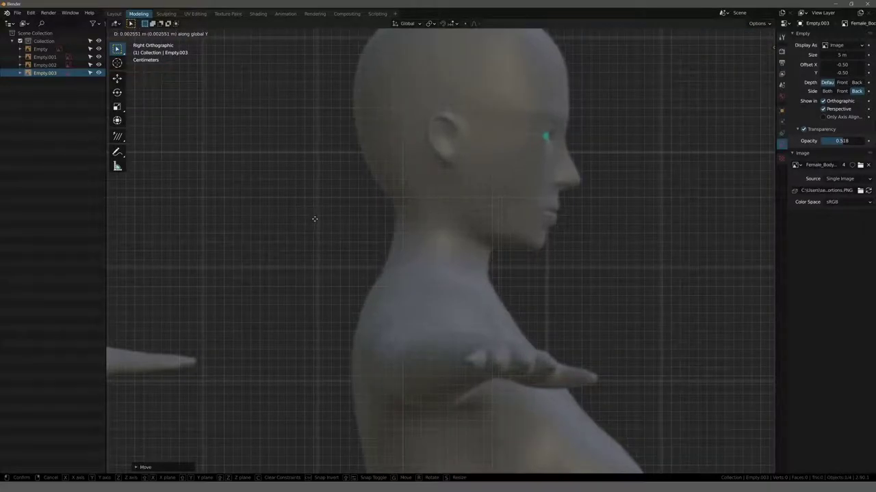
{"action": "left_click", "coordinate": [313, 220]}
- Orbit around the reference planes to check the side sheet's placement and view its transform values
{"action": "scroll", "coordinate": [462, 262], "scroll_direction": "down", "scroll_amount": 5}
{"action": "scroll", "coordinate": [462, 262], "scroll_direction": "down", "scroll_amount": 5}
{"action": "mouse_move", "coordinate": [453, 260]}
{"action": "middle_mouse_down"}
{"action": "mouse_move", "coordinate": [485, 293]}
{"action": "mouse_move", "coordinate": [396, 273]}
{"action": "mouse_move", "coordinate": [295, 267]}
{"action": "mouse_move", "coordinate": [481, 214]}
{"action": "middle_mouse_up"}
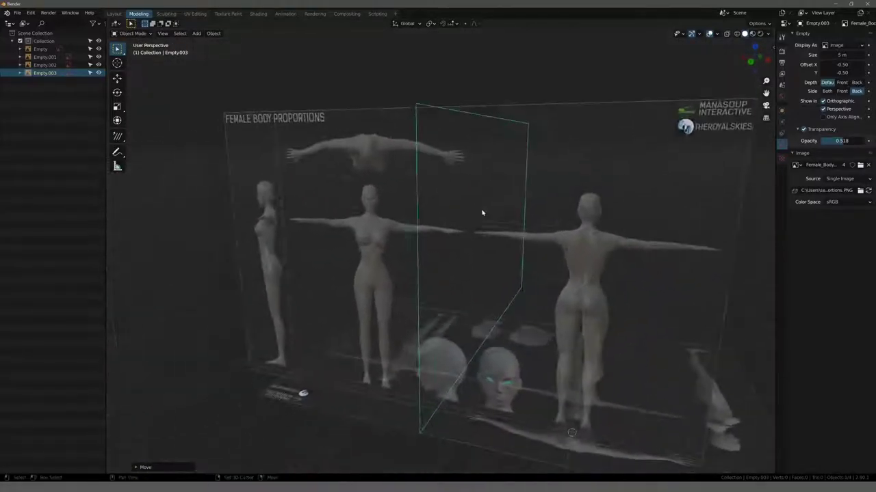
{"action": "scroll", "coordinate": [481, 215], "scroll_direction": "down", "scroll_amount": 4}
{"action": "mouse_move", "coordinate": [422, 249]}
{"action": "middle_mouse_down"}
{"action": "mouse_move", "coordinate": [447, 251]}
{"action": "mouse_move", "coordinate": [283, 247]}
{"action": "mouse_move", "coordinate": [435, 253]}
{"action": "middle_mouse_up"}
{"action": "key", "text": "KP_3"}
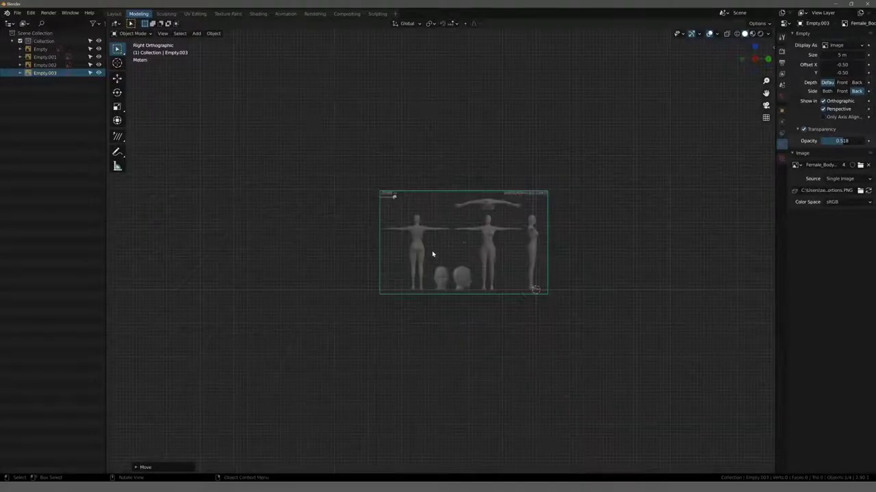
{"action": "scroll", "coordinate": [431, 250], "scroll_direction": "up", "scroll_amount": 2}
{"action": "scroll", "coordinate": [466, 247], "scroll_direction": "up", "scroll_amount": 2}
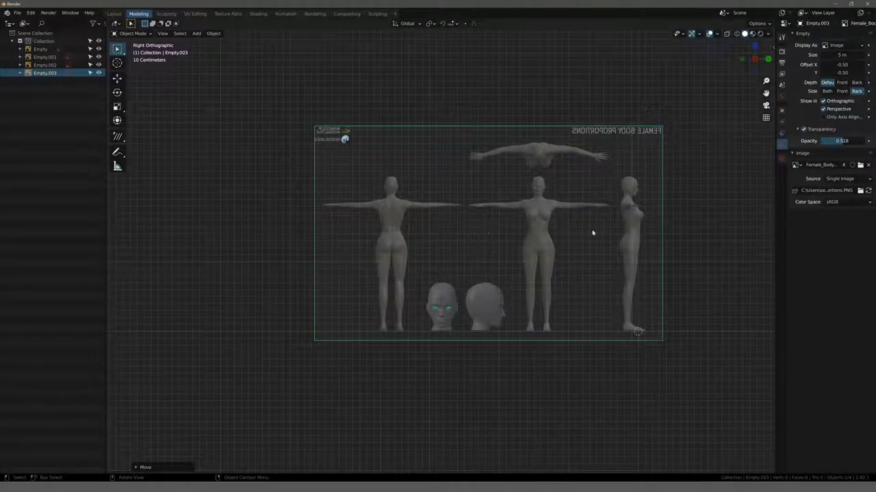
{"action": "mouse_move", "coordinate": [593, 233]}
{"action": "middle_mouse_down"}
{"action": "mouse_move", "coordinate": [617, 203]}
{"action": "mouse_move", "coordinate": [557, 248]}
{"action": "mouse_move", "coordinate": [539, 239]}
{"action": "mouse_move", "coordinate": [384, 241]}
{"action": "mouse_move", "coordinate": [424, 248]}
{"action": "mouse_move", "coordinate": [428, 193]}
{"action": "middle_mouse_up"}
{"action": "scroll", "coordinate": [497, 238], "scroll_direction": "down", "scroll_amount": 3}
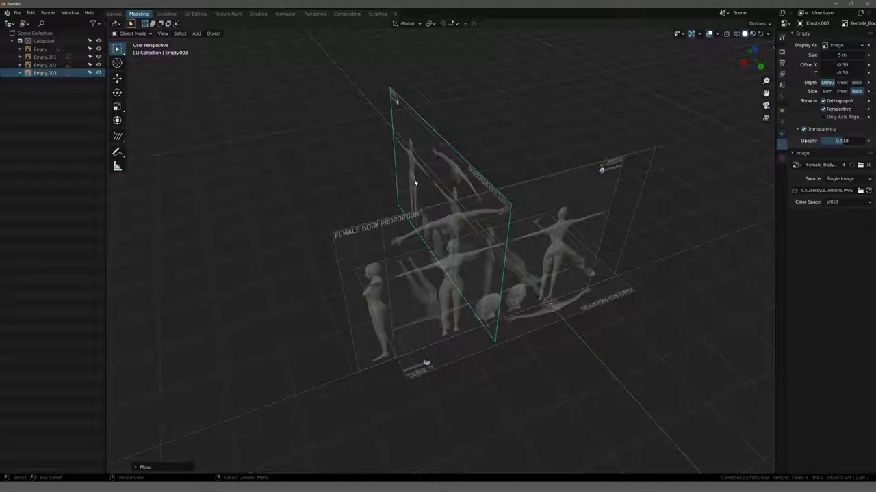
{"action": "middle_click_drag", "start_coordinate": [415, 207], "coordinate": [377, 194]}
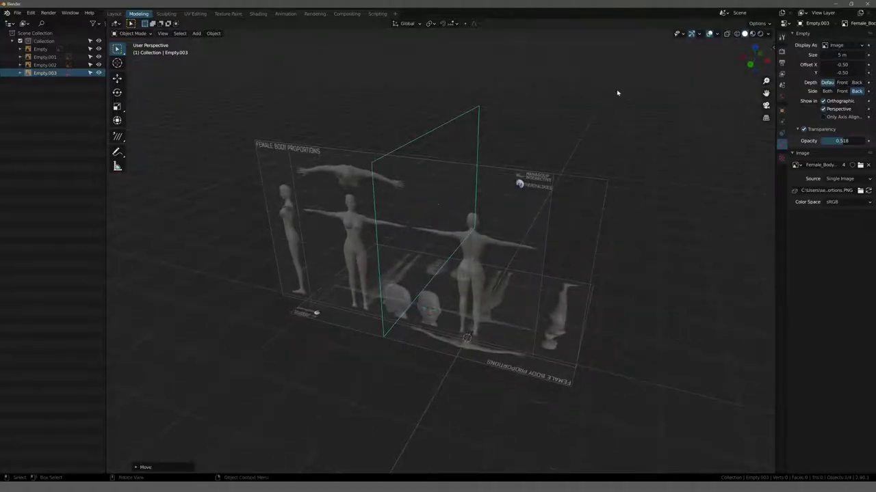
{"action": "middle_click_drag", "start_coordinate": [453, 280], "coordinate": [466, 258]}
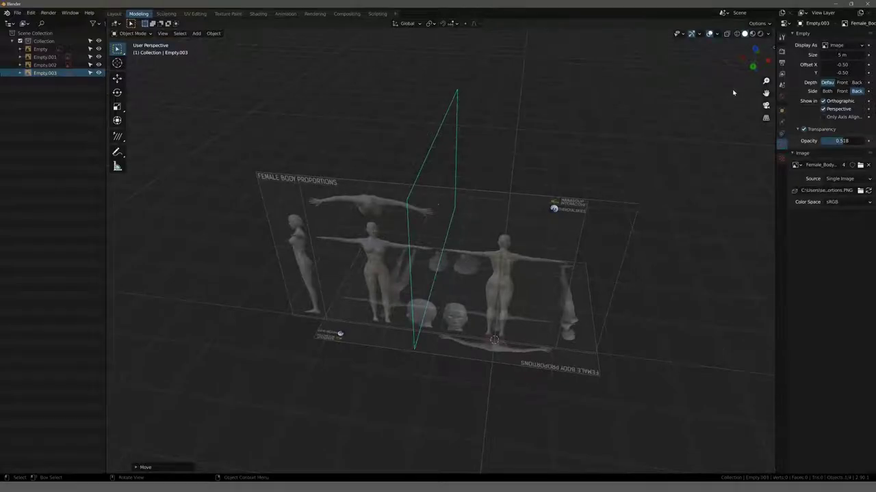
{"action": "key", "text": "n"}
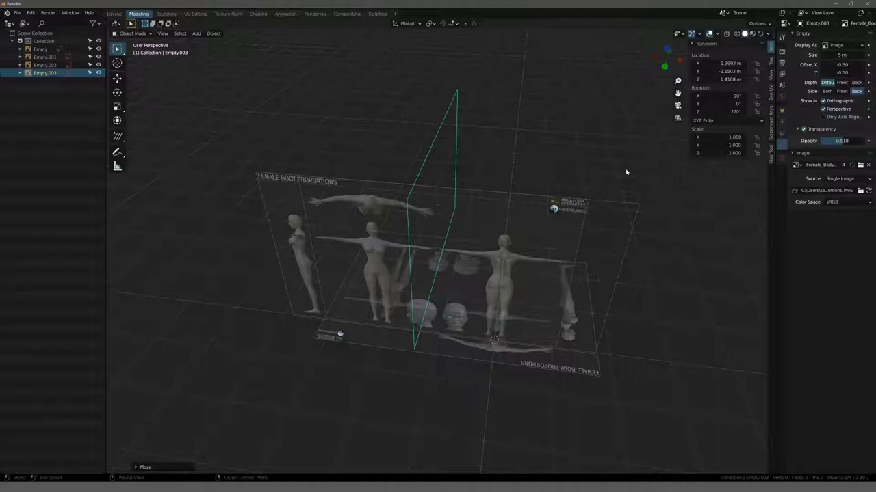
- Set Empty.003's X location to 0 m so it crosses the front and back sheets
{"action": "left_click", "coordinate": [725, 62]}
{"action": "type", "text": "0"}
{"action": "key", "text": "Return"}
{"action": "mouse_move", "coordinate": [461, 167]}
{"action": "middle_mouse_down"}
{"action": "mouse_move", "coordinate": [434, 152]}
{"action": "mouse_move", "coordinate": [364, 165]}
{"action": "mouse_move", "coordinate": [321, 152]}
{"action": "mouse_move", "coordinate": [467, 153]}
{"action": "mouse_move", "coordinate": [586, 411]}
{"action": "mouse_move", "coordinate": [561, 150]}
{"action": "mouse_move", "coordinate": [582, 393]}
{"action": "mouse_move", "coordinate": [518, 132]}
{"action": "middle_mouse_up"}
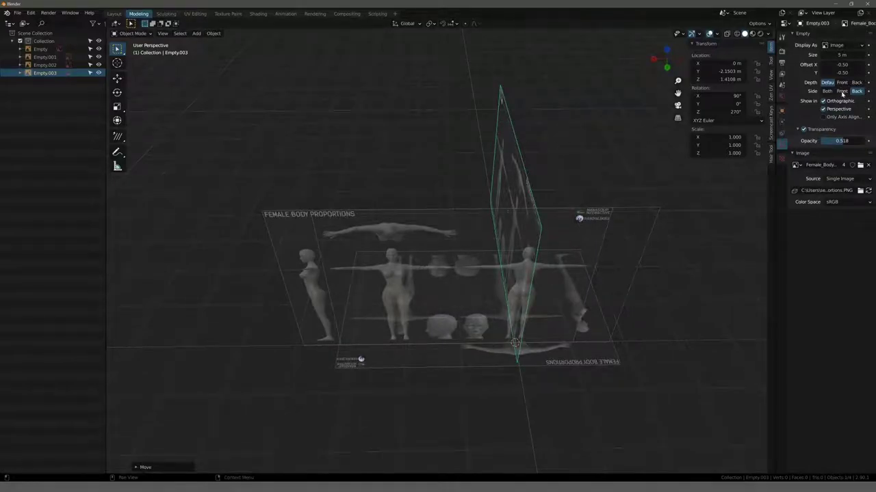
{"action": "mouse_move", "coordinate": [541, 150]}
{"action": "middle_mouse_down"}
{"action": "mouse_move", "coordinate": [477, 151]}
{"action": "mouse_move", "coordinate": [551, 150]}
{"action": "mouse_move", "coordinate": [471, 159]}
{"action": "mouse_move", "coordinate": [536, 191]}
{"action": "mouse_move", "coordinate": [494, 137]}
{"action": "mouse_move", "coordinate": [541, 115]}
{"action": "mouse_move", "coordinate": [461, 117]}
{"action": "mouse_move", "coordinate": [538, 116]}
{"action": "mouse_move", "coordinate": [472, 99]}
{"action": "mouse_move", "coordinate": [416, 121]}
{"action": "mouse_move", "coordinate": [412, 152]}
{"action": "mouse_move", "coordinate": [558, 143]}
{"action": "mouse_move", "coordinate": [445, 171]}
{"action": "middle_mouse_up"}
{"action": "scroll", "coordinate": [446, 203], "scroll_direction": "up", "scroll_amount": 3}
{"action": "mouse_move", "coordinate": [425, 204]}
{"action": "middle_mouse_down"}
{"action": "mouse_move", "coordinate": [463, 166]}
{"action": "mouse_move", "coordinate": [475, 173]}
{"action": "middle_mouse_up"}
{"action": "scroll", "coordinate": [456, 192], "scroll_direction": "down", "scroll_amount": 3}
{"action": "scroll", "coordinate": [465, 193], "scroll_direction": "up", "scroll_amount": 1}
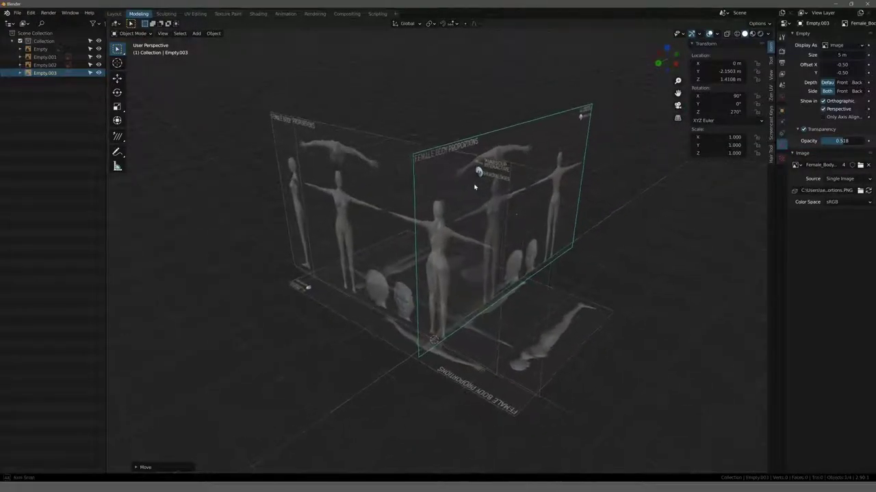
- Hide the images of Empty.003, Empty.001, Empty.002 and Empty in perspective view
{"action": "left_click", "coordinate": [823, 108]}
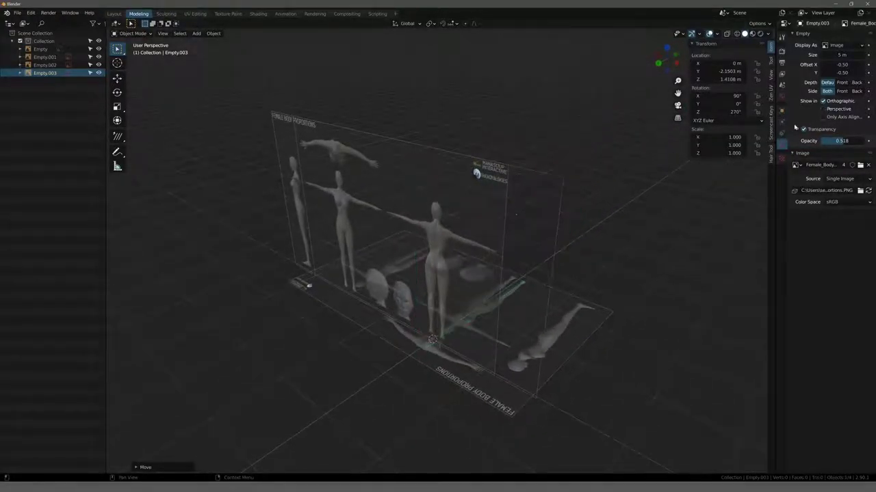
{"action": "left_click", "coordinate": [556, 190]}
{"action": "left_click", "coordinate": [563, 180]}
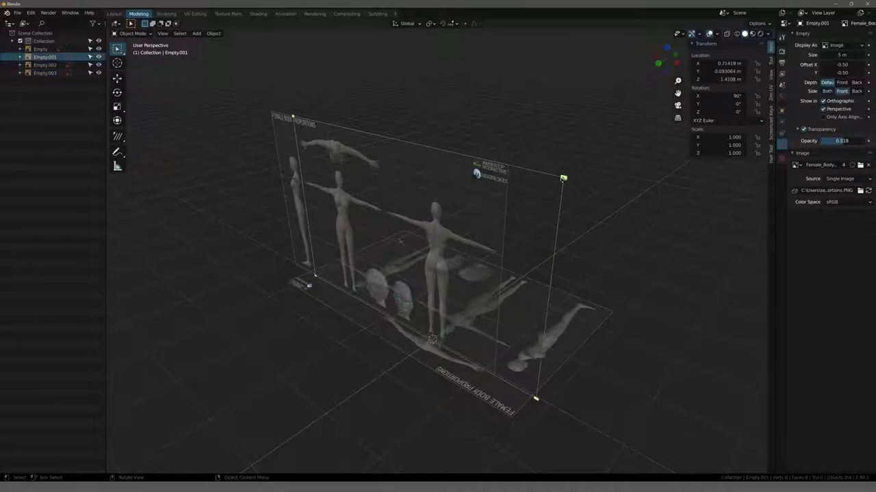
{"action": "left_click", "coordinate": [823, 109]}
{"action": "left_click", "coordinate": [392, 143]}
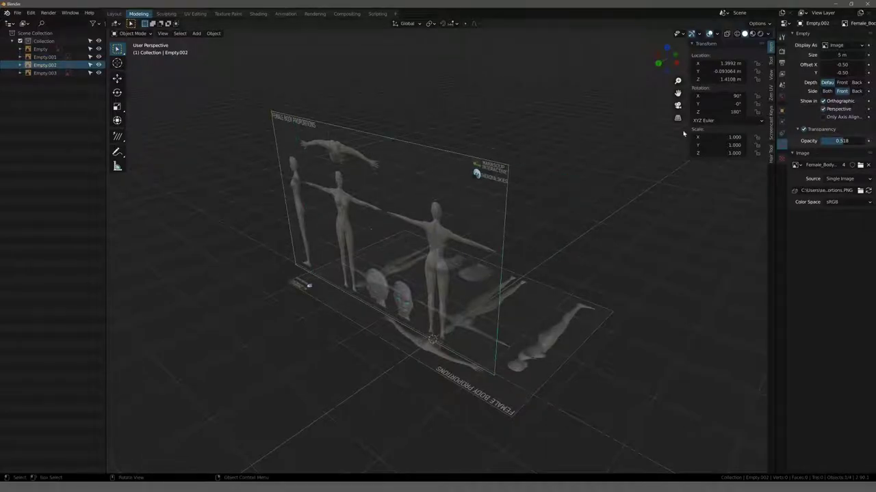
{"action": "left_click", "coordinate": [824, 109]}
{"action": "left_click", "coordinate": [510, 272]}
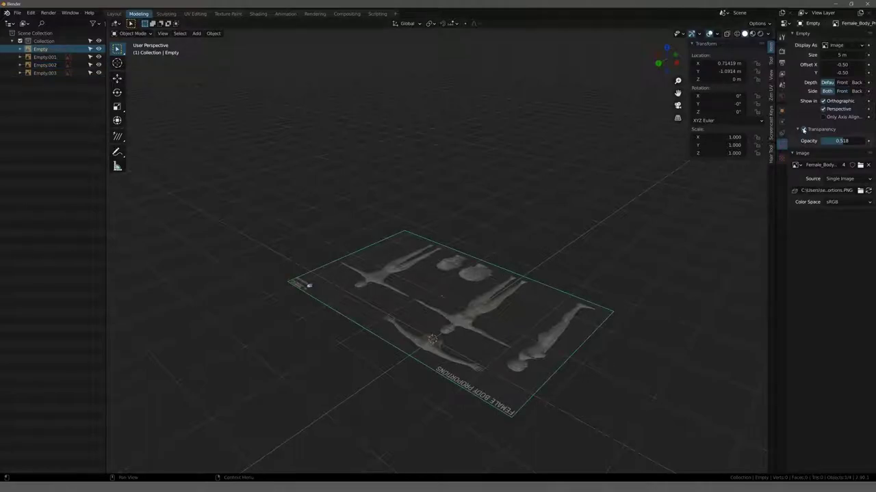
{"action": "left_click", "coordinate": [823, 109]}
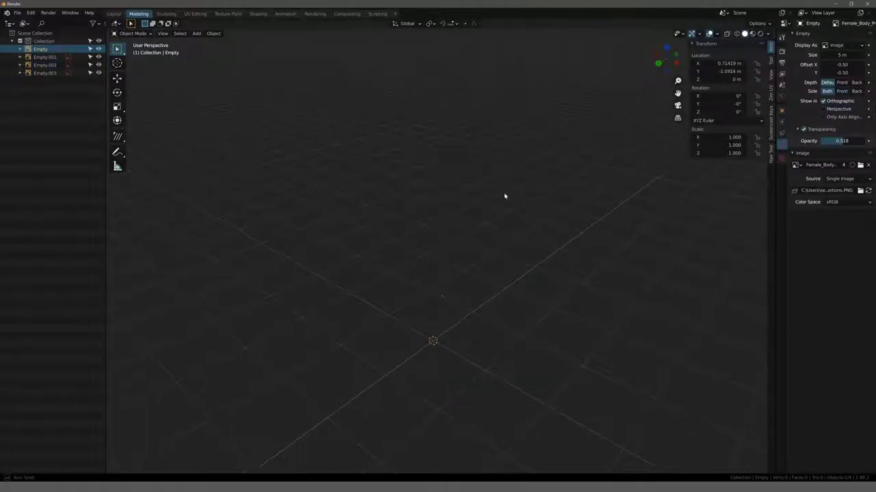
- Check the reference sheets from the front, right, back and top orthographic views
{"action": "mouse_move", "coordinate": [504, 193]}
{"action": "middle_mouse_down"}
{"action": "mouse_move", "coordinate": [431, 166]}
{"action": "mouse_move", "coordinate": [558, 212]}
{"action": "mouse_move", "coordinate": [491, 205]}
{"action": "middle_mouse_up"}
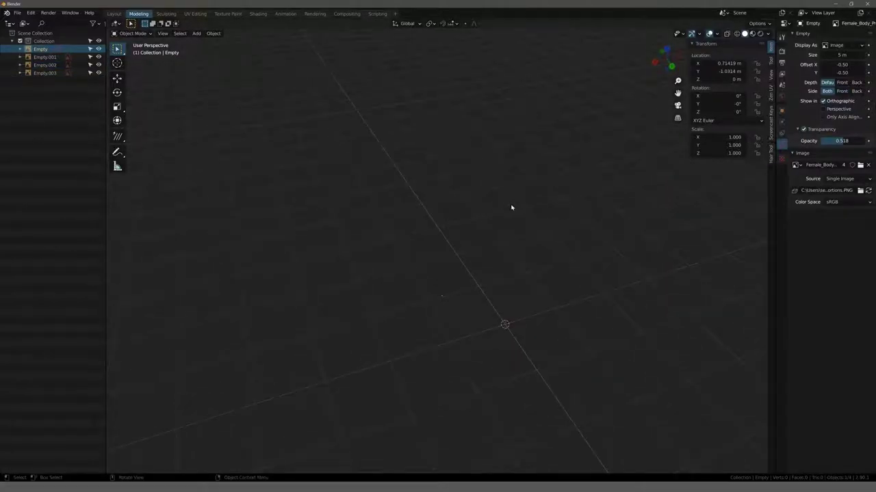
{"action": "key", "text": "KP_1"}
{"action": "scroll", "coordinate": [478, 205], "scroll_direction": "up", "scroll_amount": 2}
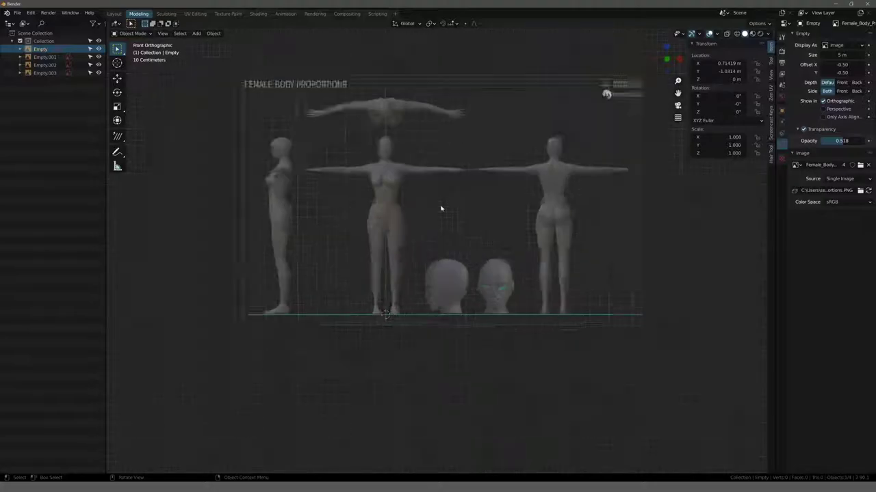
{"action": "scroll", "coordinate": [410, 200], "scroll_direction": "up", "scroll_amount": 1}
{"action": "key", "text": "KP_3"}
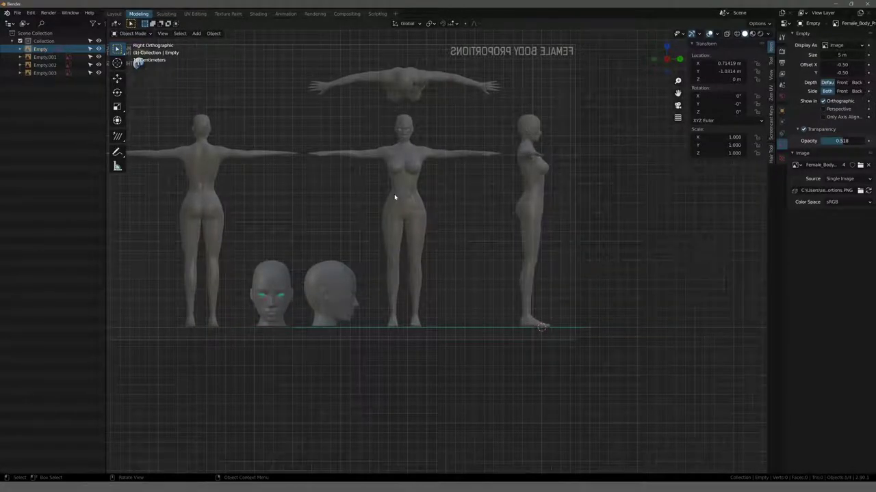
{"action": "key", "text": "ctrl+KP_1"}
{"action": "key", "text": "KP_7"}
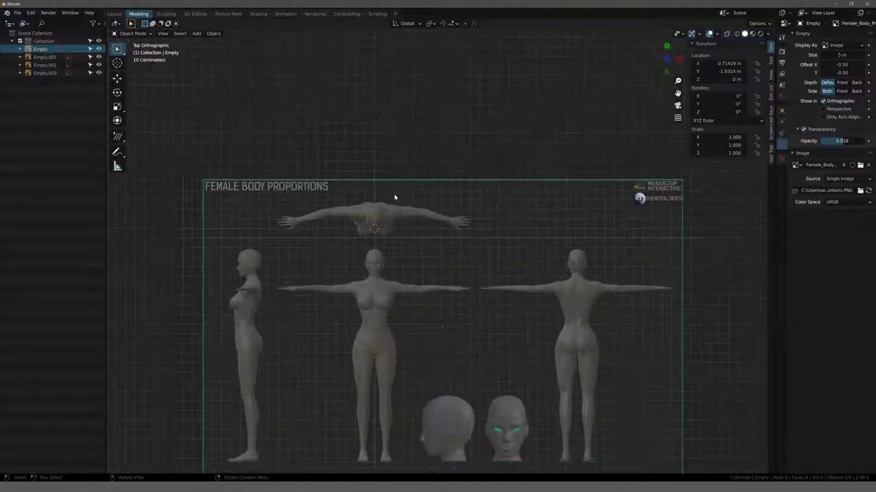
{"action": "scroll", "coordinate": [370, 203], "scroll_direction": "down", "scroll_amount": 8}
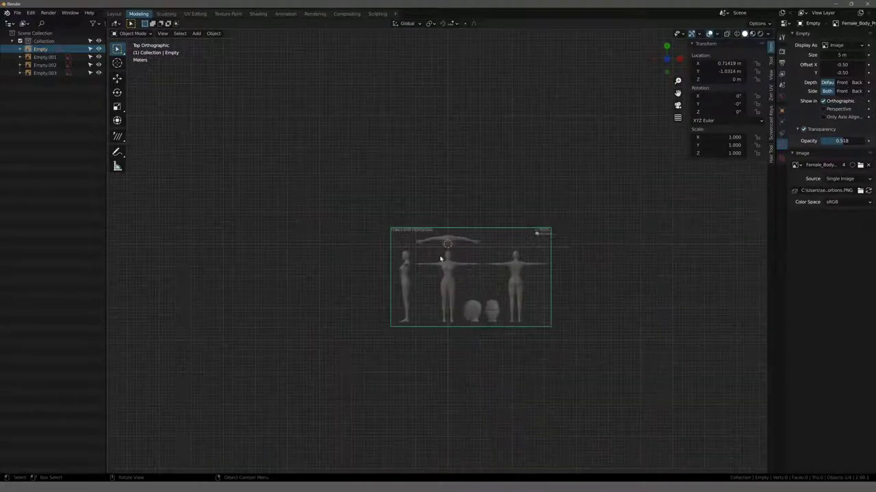
- Return to the front view and zoom until the reference sheet fills the viewport
{"action": "middle_click_drag", "start_coordinate": [369, 205], "coordinate": [358, 244]}
{"action": "middle_click_drag", "start_coordinate": [378, 217], "coordinate": [529, 221]}
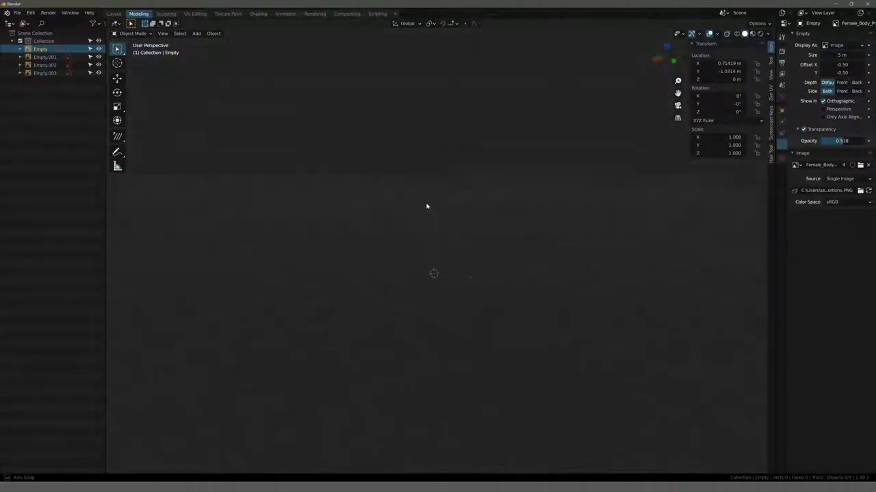
{"action": "mouse_move", "coordinate": [426, 206]}
{"action": "middle_mouse_down"}
{"action": "mouse_move", "coordinate": [371, 230]}
{"action": "mouse_move", "coordinate": [387, 223]}
{"action": "middle_mouse_up"}
{"action": "key", "text": "KP_1"}
{"action": "scroll", "coordinate": [381, 229], "scroll_direction": "up", "scroll_amount": 5}
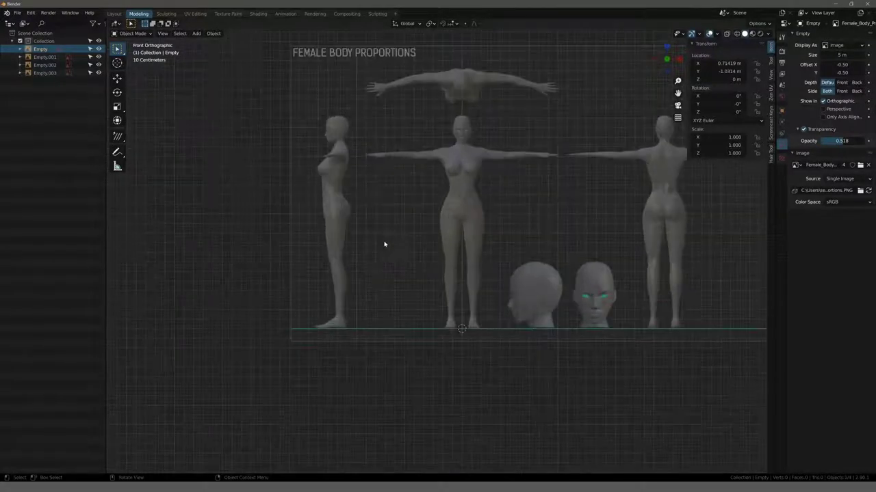
{"action": "scroll", "coordinate": [385, 244], "scroll_direction": "up", "scroll_amount": 1}
{"action": "scroll", "coordinate": [400, 227], "scroll_direction": "up", "scroll_amount": 2}
{"action": "scroll", "coordinate": [401, 199], "scroll_direction": "down", "scroll_amount": 2}
{"action": "scroll", "coordinate": [397, 205], "scroll_direction": "up", "scroll_amount": 1}
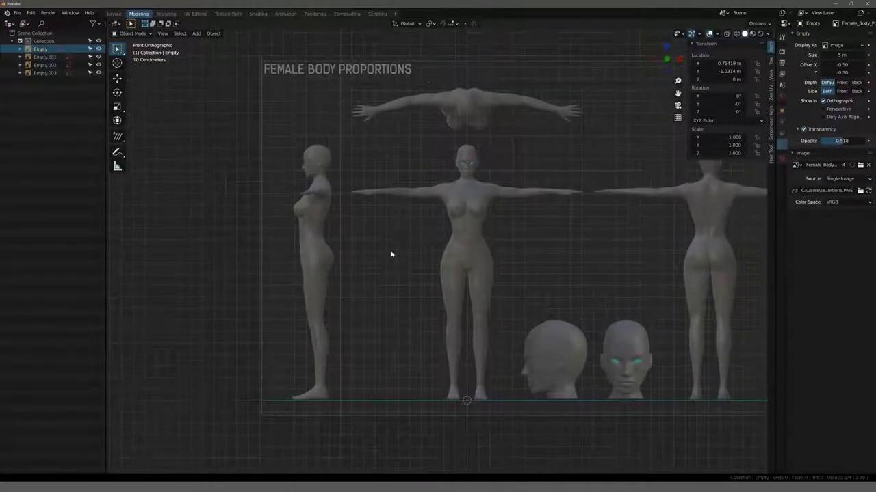
{"action": "key", "text": "shift+s"}
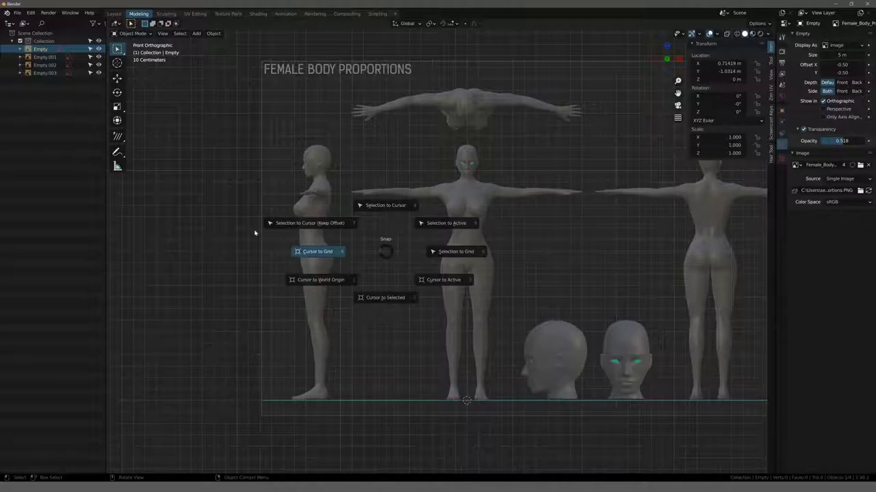
- Snap the 3D cursor to the grid and add a cube scaled down to 0.259
{"action": "left_click", "coordinate": [191, 193]}
{"action": "key", "text": "shift+a"}
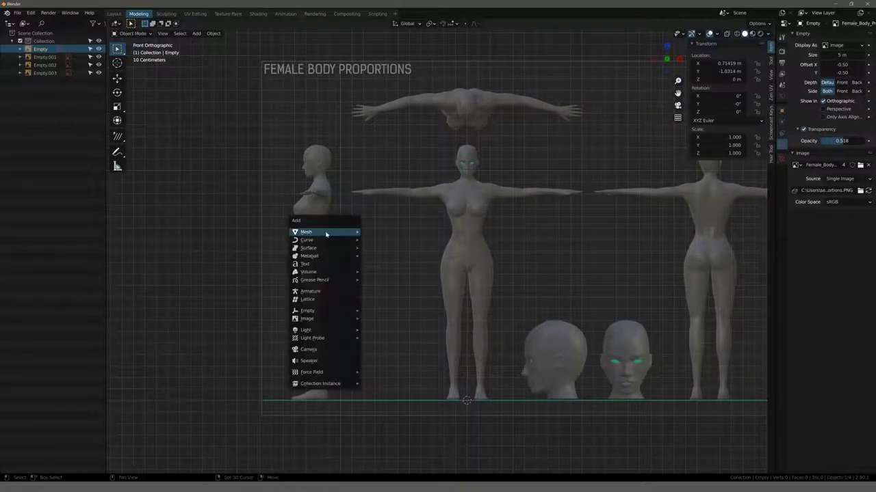
{"action": "mouse_move", "coordinate": [325, 232]}
{"action": "left_click", "coordinate": [381, 243]}
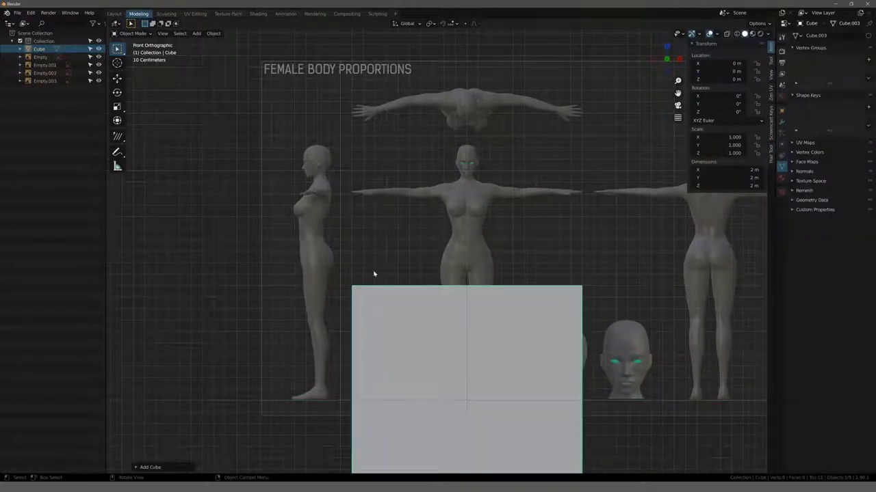
{"action": "scroll", "coordinate": [374, 274], "scroll_direction": "down", "scroll_amount": 1}
{"action": "key", "text": "s"}
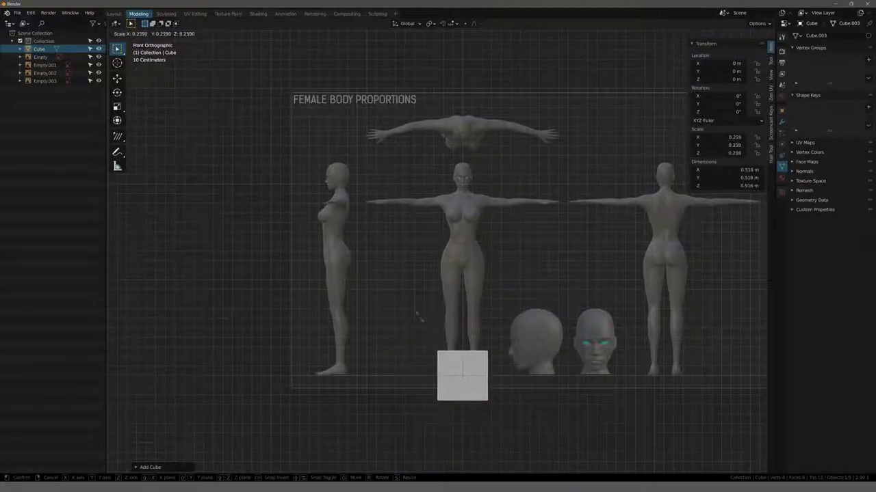
{"action": "left_click", "coordinate": [420, 318]}
- Raise the cube along Z to the front figure's chest and enter Edit Mode
{"action": "key", "text": "g"}
{"action": "key", "text": "z"}
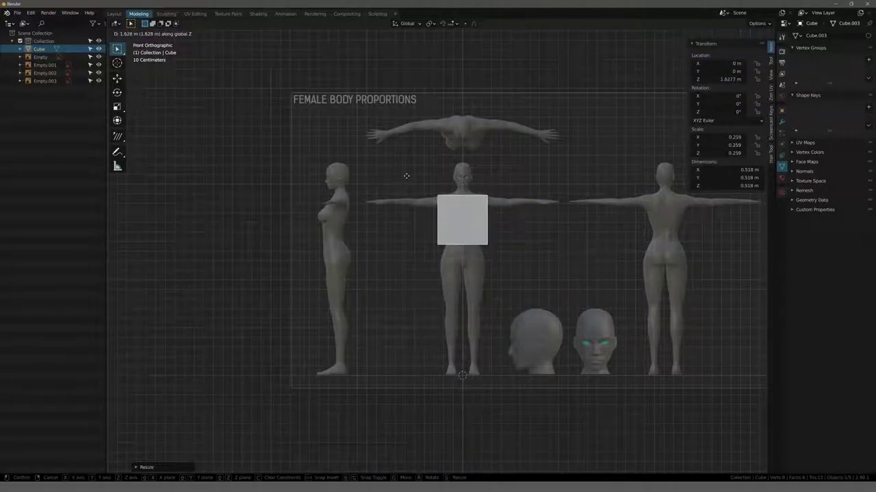
{"action": "left_click", "coordinate": [406, 175]}
{"action": "scroll", "coordinate": [406, 176], "scroll_direction": "up", "scroll_amount": 5}
{"action": "middle_click_drag", "start_coordinate": [429, 195], "coordinate": [404, 254], "text": "shift"}
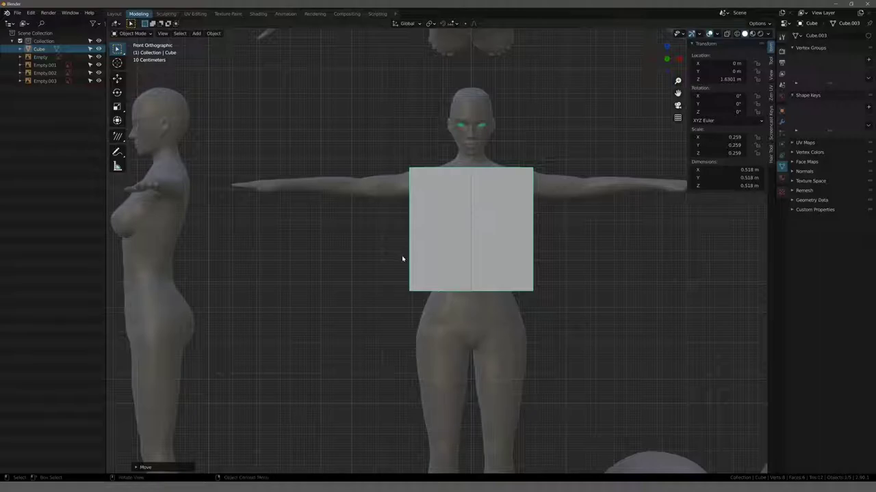
{"action": "key", "text": "Tab"}
{"action": "scroll", "coordinate": [381, 248], "scroll_direction": "up", "scroll_amount": 2}
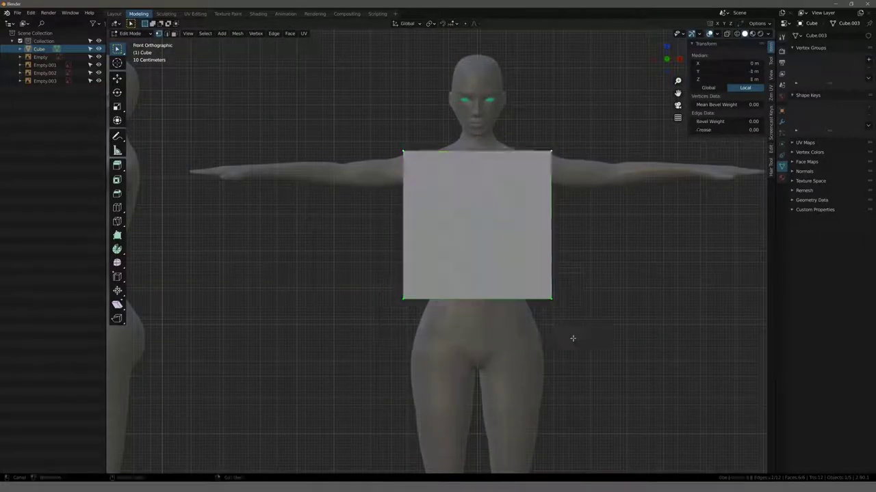
- Turn on X-ray, then narrow the cube's bottom edge and lower it to the waist
{"action": "key", "text": "ctrl+z"}
{"action": "left_click", "coordinate": [727, 35]}
{"action": "left_click_drag", "start_coordinate": [367, 269], "coordinate": [622, 336]}
{"action": "key", "text": "s"}
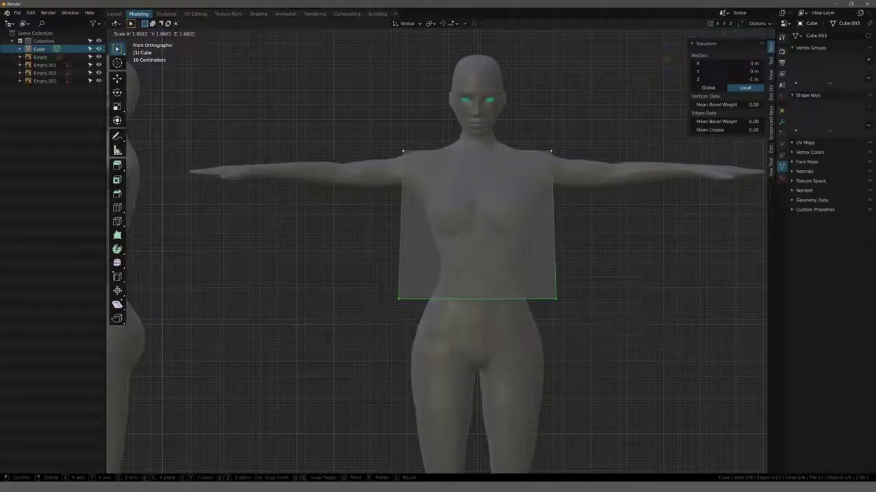
{"action": "left_click", "coordinate": [387, 318]}
{"action": "key", "text": "g"}
{"action": "key", "text": "z"}
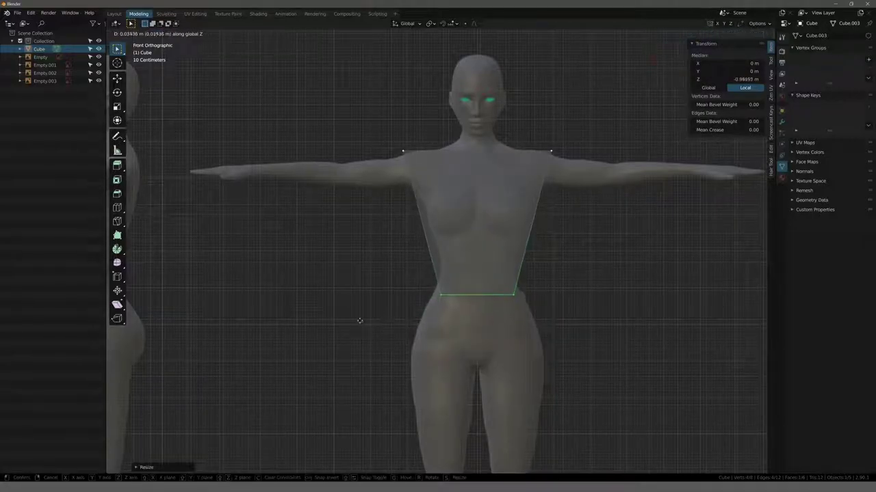
{"action": "left_click", "coordinate": [359, 290]}
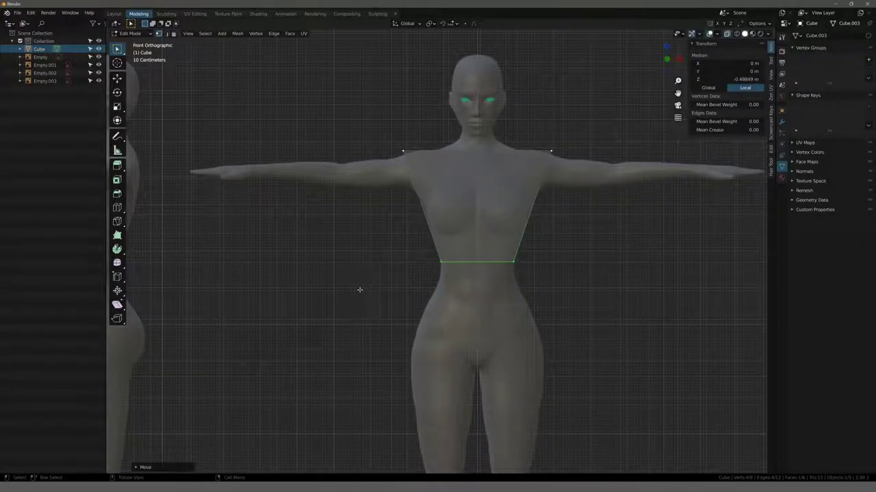
- Add a loop cut at chest height and narrow the top shoulder edge along Y
{"action": "key", "text": "ctrl+r"}
{"action": "left_click", "coordinate": [428, 205]}
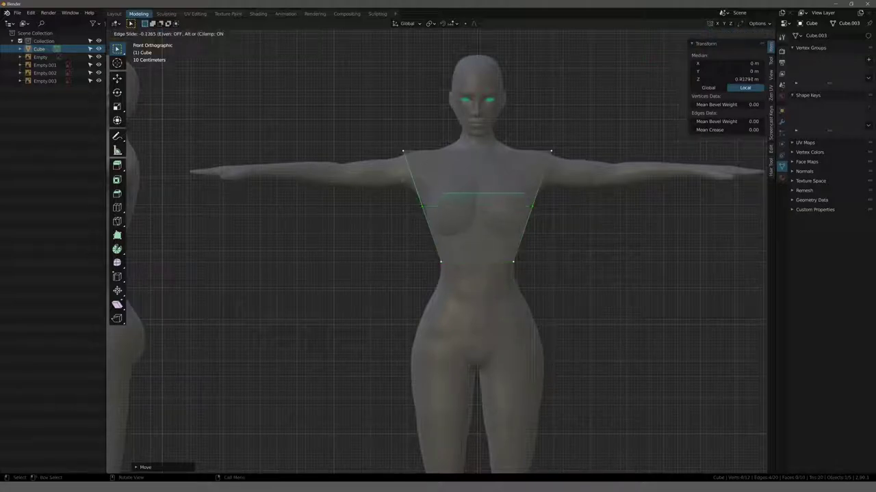
{"action": "left_click", "coordinate": [396, 156]}
{"action": "left_click_drag", "start_coordinate": [384, 134], "coordinate": [577, 160]}
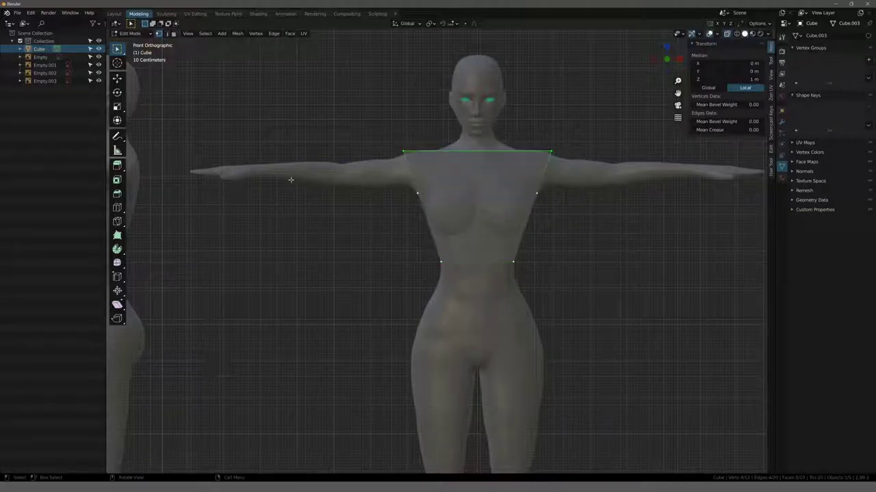
{"action": "key", "text": "s"}
{"action": "key", "text": "y"}
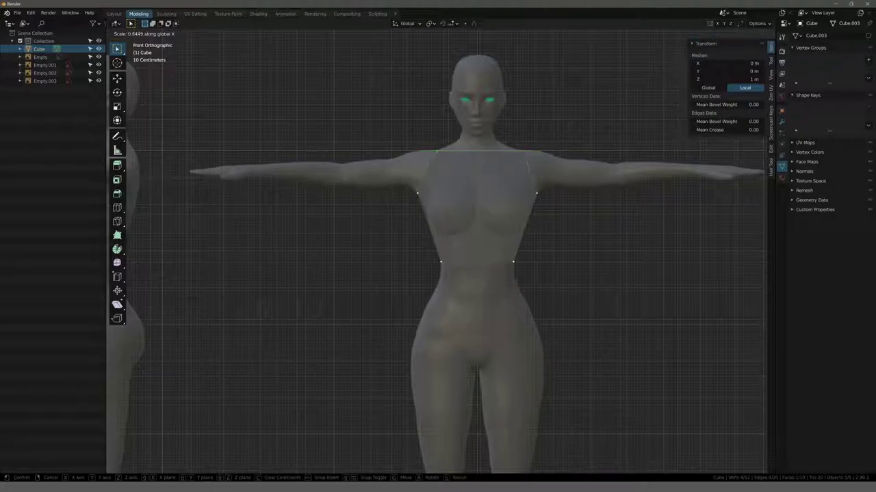
{"action": "left_click", "coordinate": [428, 205]}
{"action": "scroll", "coordinate": [429, 205], "scroll_direction": "down", "scroll_amount": 3}
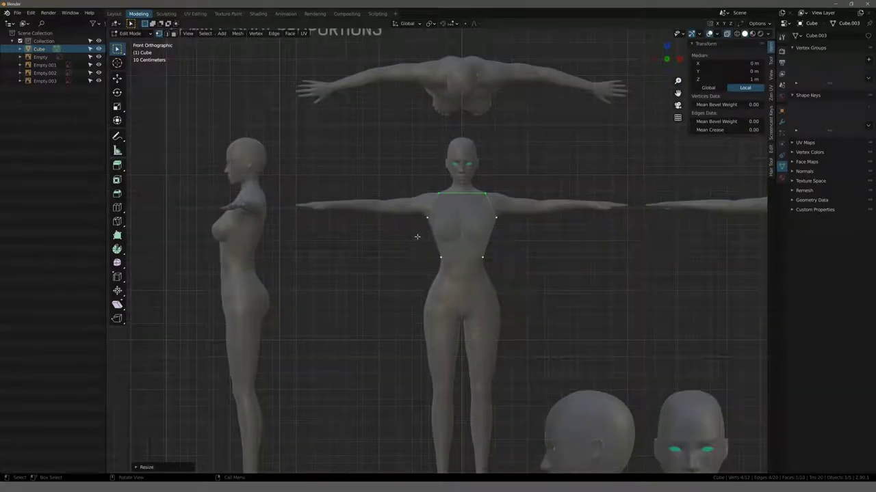
- In the right view, shift the whole mesh back along Y over the body
{"action": "key", "text": "KP_3"}
{"action": "left_click_drag", "start_coordinate": [395, 171], "coordinate": [562, 293]}
{"action": "scroll", "coordinate": [474, 252], "scroll_direction": "up", "scroll_amount": 4}
{"action": "key", "text": "g"}
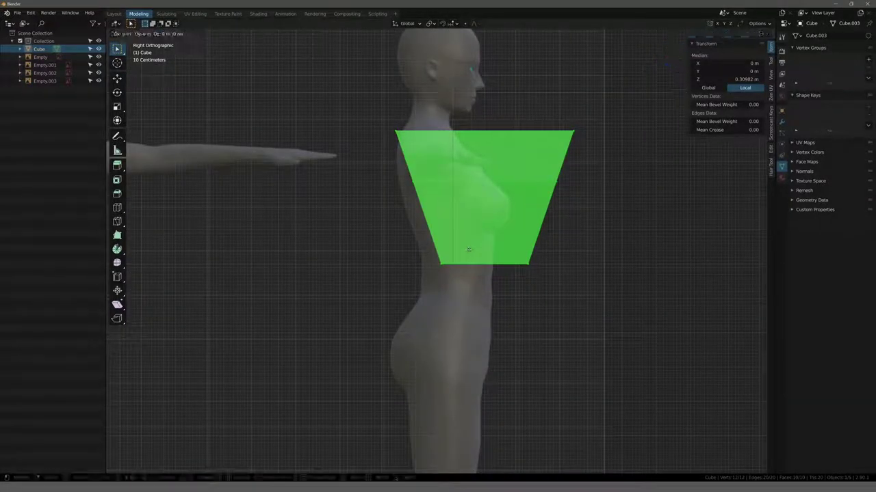
{"action": "key", "text": "y"}
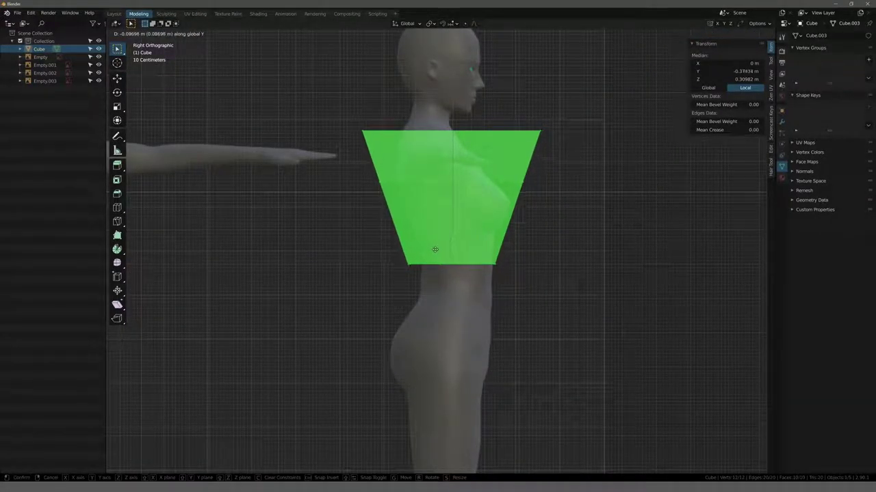
{"action": "left_click", "coordinate": [436, 251]}
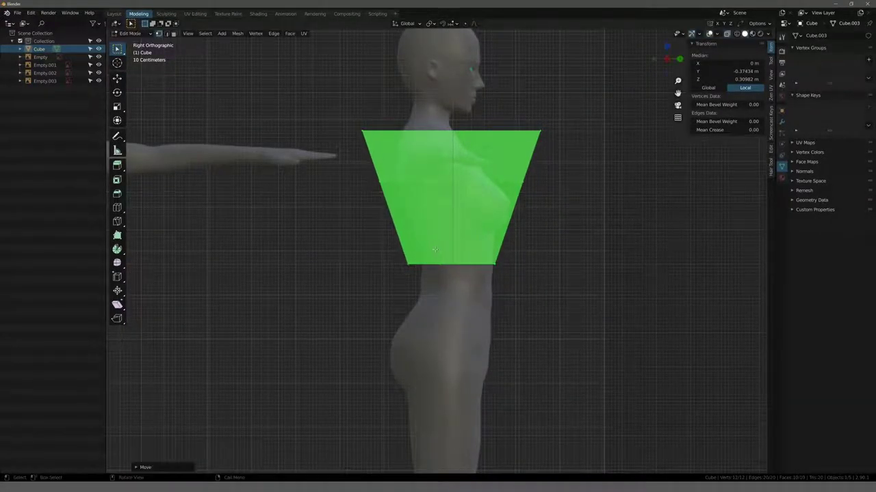
- Move the top back, top front and front chest vertices onto the side outline
{"action": "left_click", "coordinate": [350, 123]}
{"action": "key", "text": "g"}
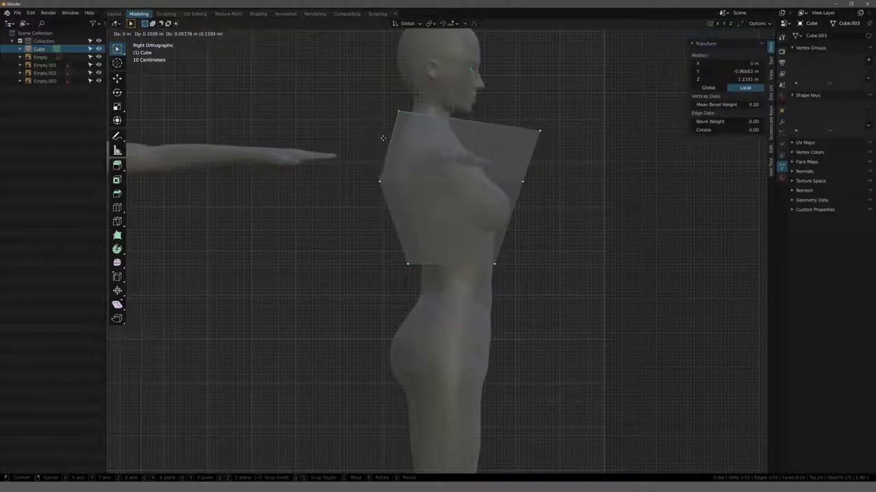
{"action": "left_click", "coordinate": [389, 146]}
{"action": "key", "text": "g"}
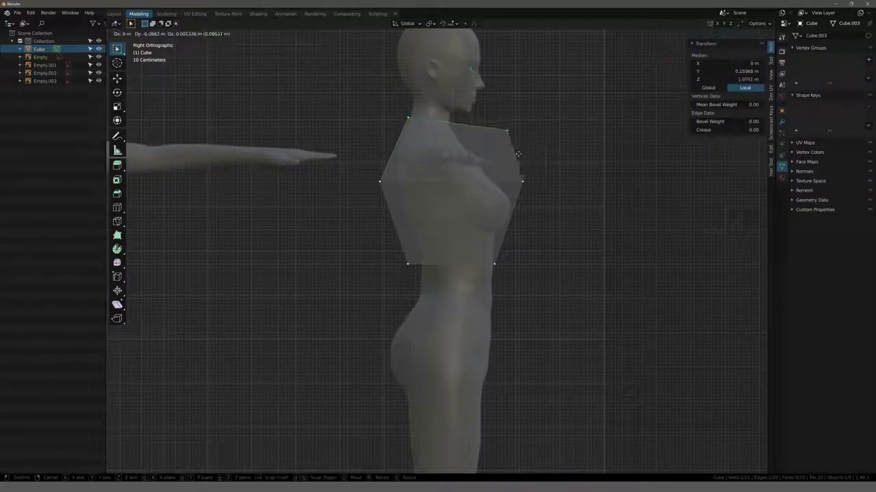
{"action": "left_click", "coordinate": [438, 121]}
{"action": "key", "text": "g"}
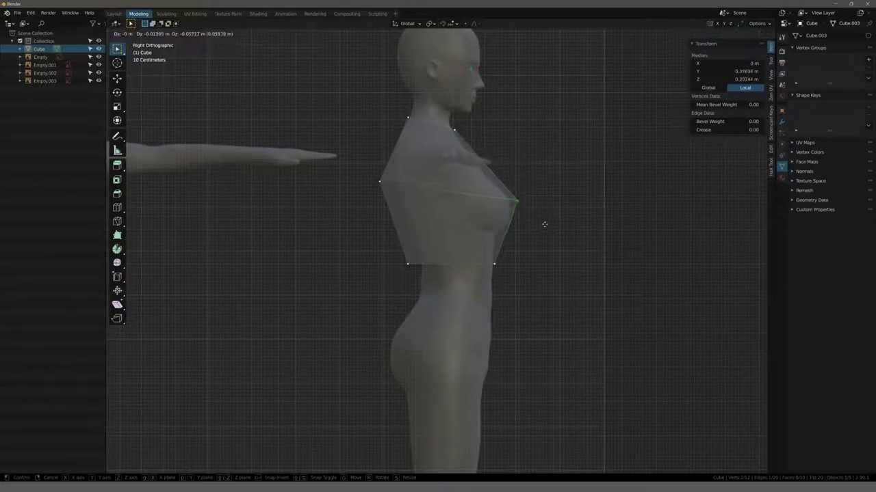
{"action": "left_click", "coordinate": [539, 223]}
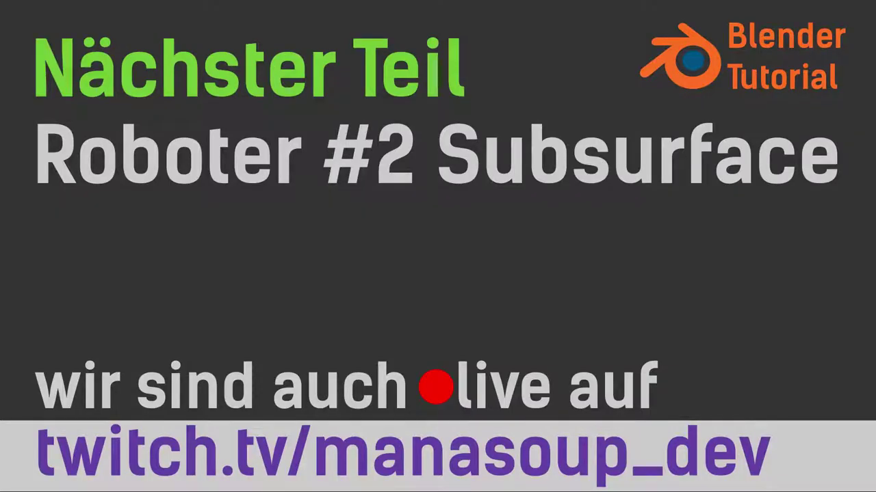